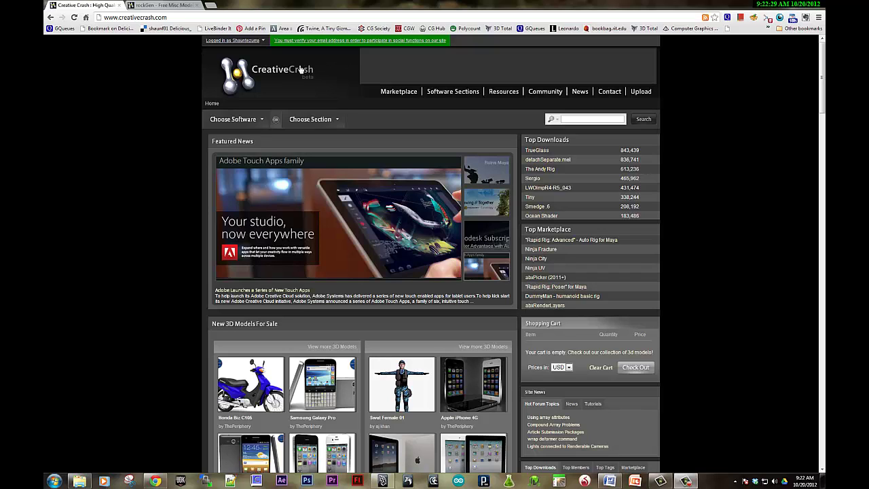
Open the free downloads section of CreativeCrash and filter the latest additions to Scripts / Plugins.
mouse_move(515, 95)
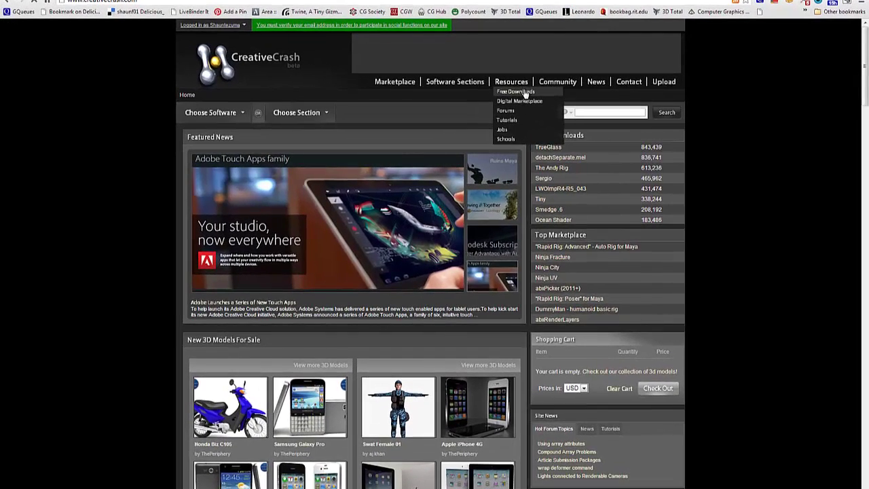
left_click(523, 93)
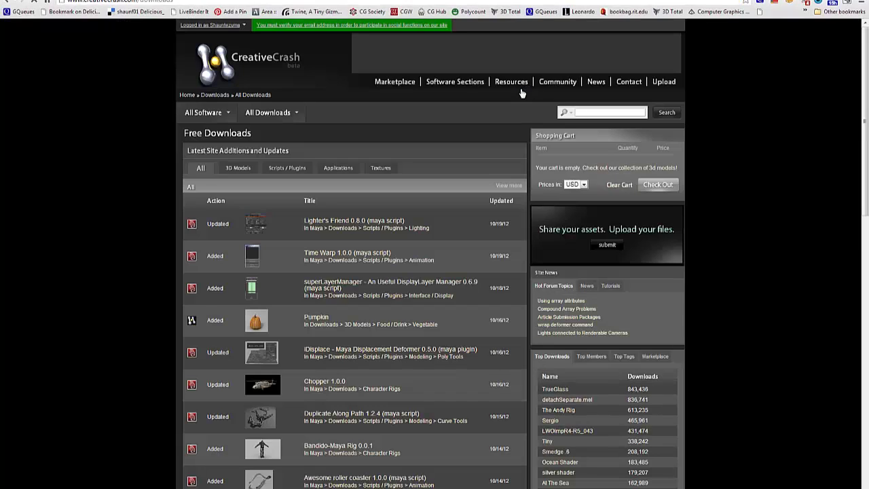
mouse_move(521, 92)
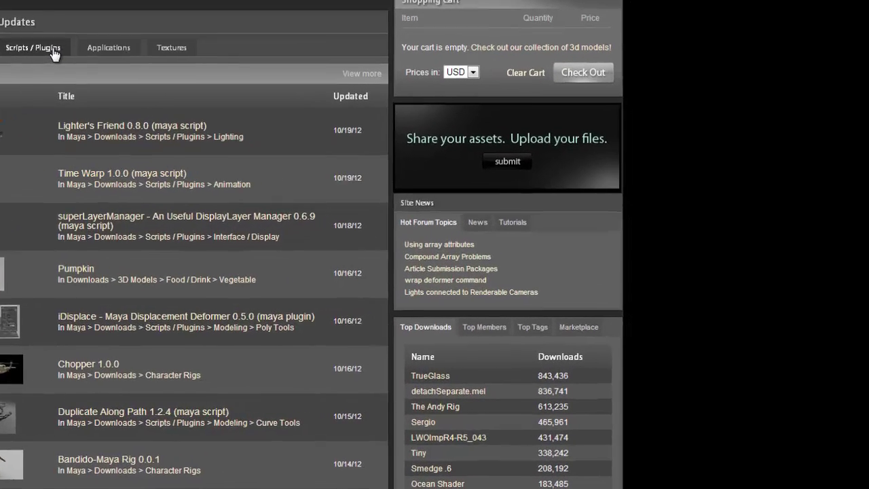
left_click(299, 170)
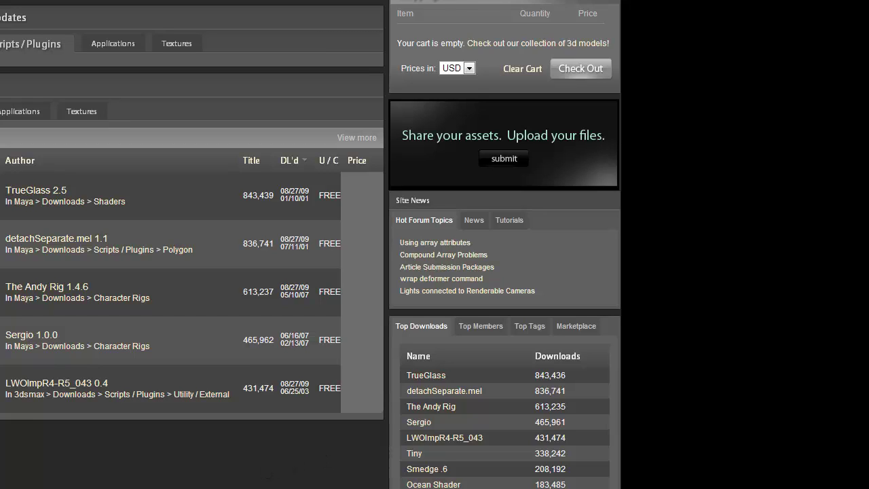
Switch to the Word document and highlight the Windows and Mac paths of the Maya preferences folder in turn.
key("alt+Tab")
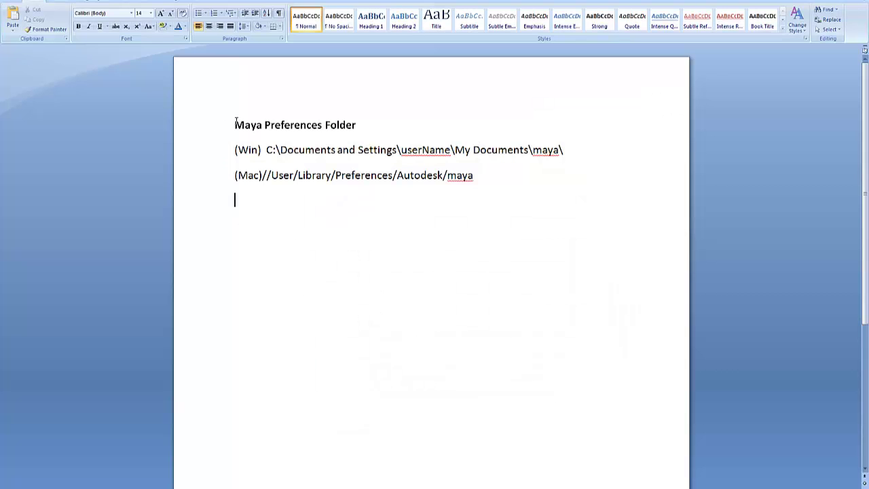
left_click_drag(234, 150, 578, 164)
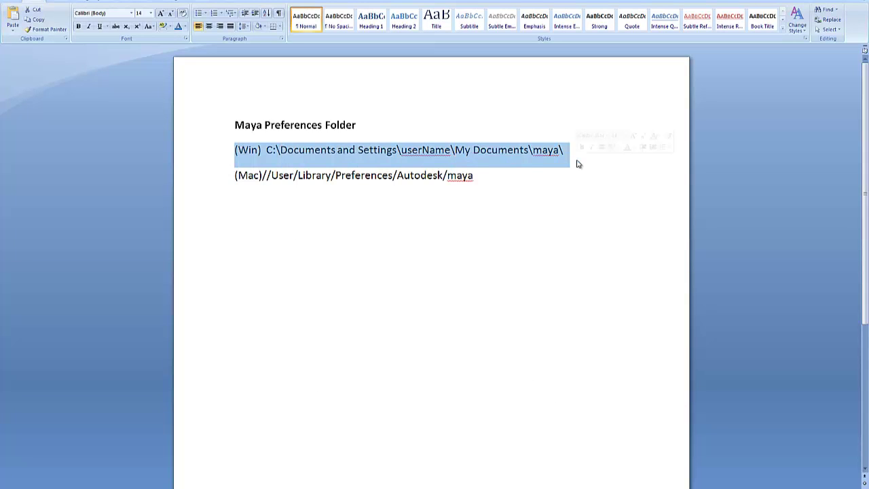
left_click(577, 160)
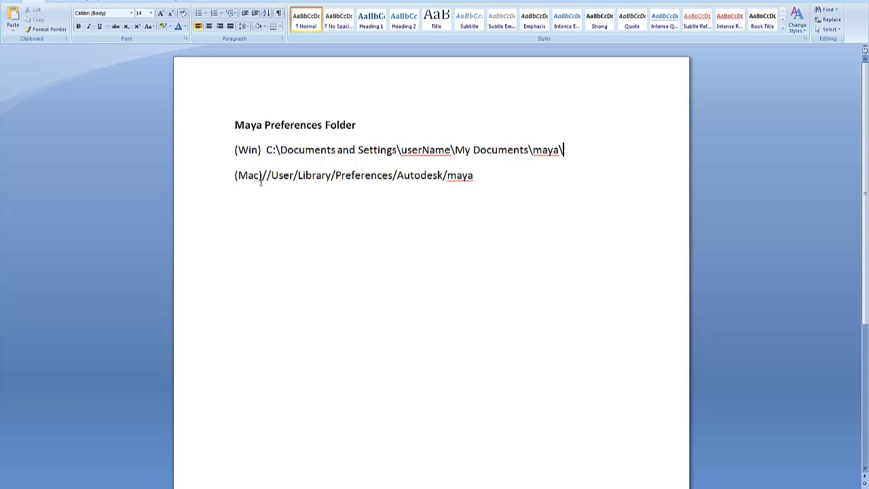
left_click_drag(234, 179, 496, 182)
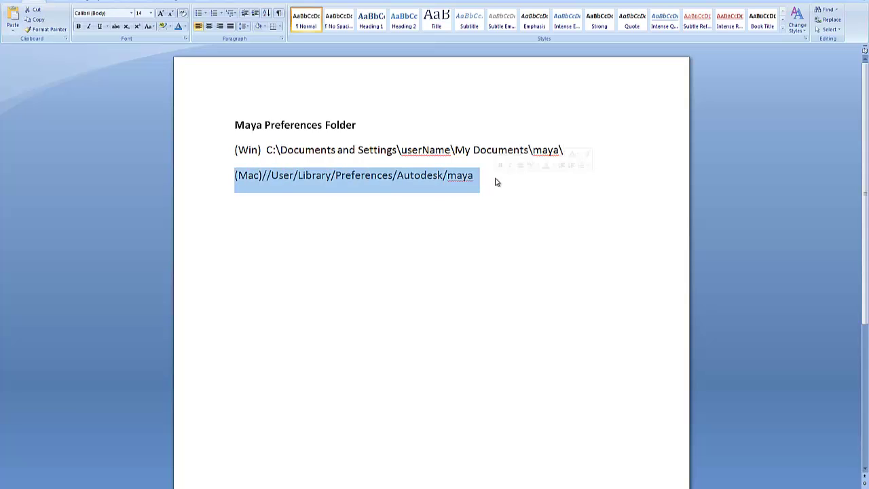
left_click(497, 181)
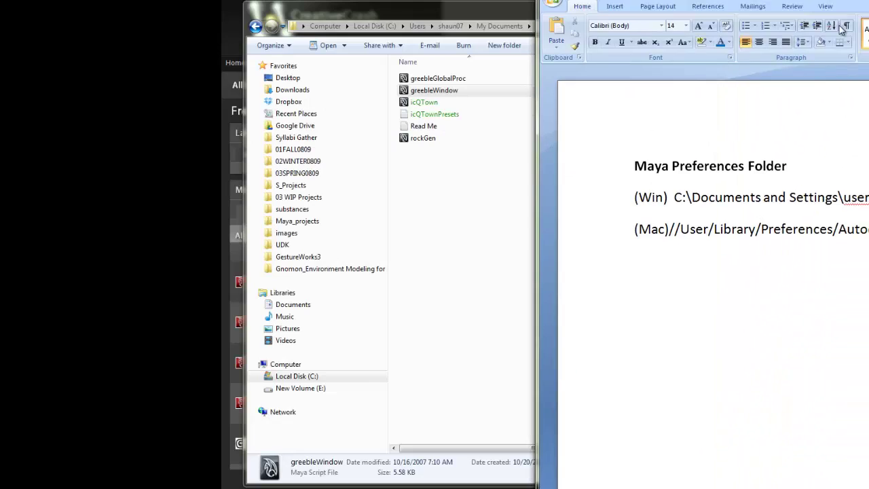
Move the Word document aside and bring forward the Explorer window with the Maya 2013.5-x64 scripts folder.
left_click_drag(849, 2, 762, 265)
left_click(611, 184)
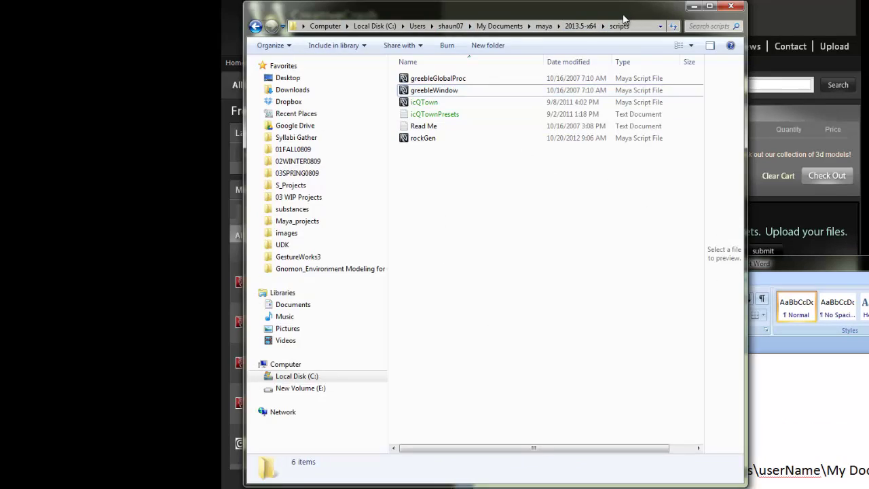
left_click_drag(626, 13, 478, 15)
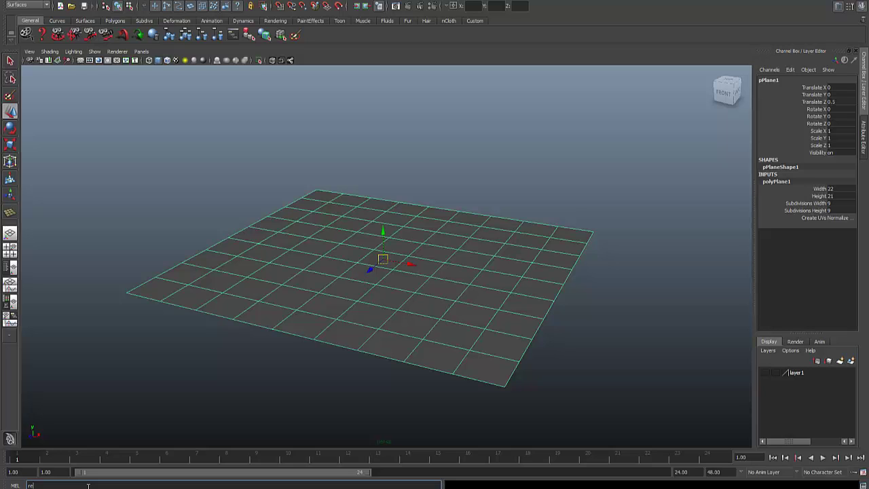
Switch to Maya, run the rehash MEL command, and clear the history and input in the Script Editor.
key("Return")
left_click(864, 485)
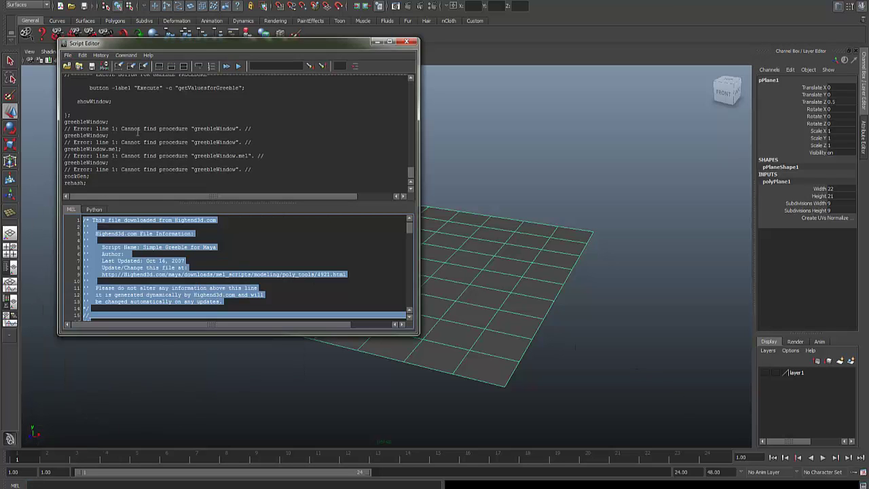
left_click(119, 65)
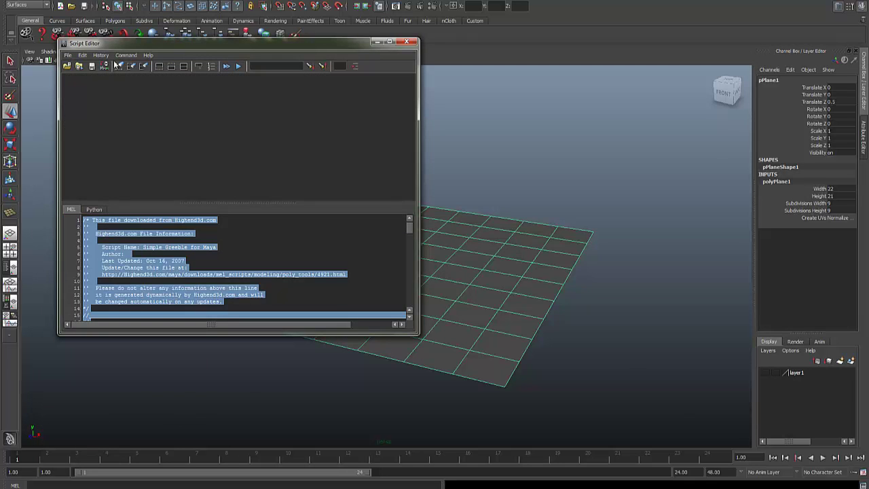
left_click(182, 46)
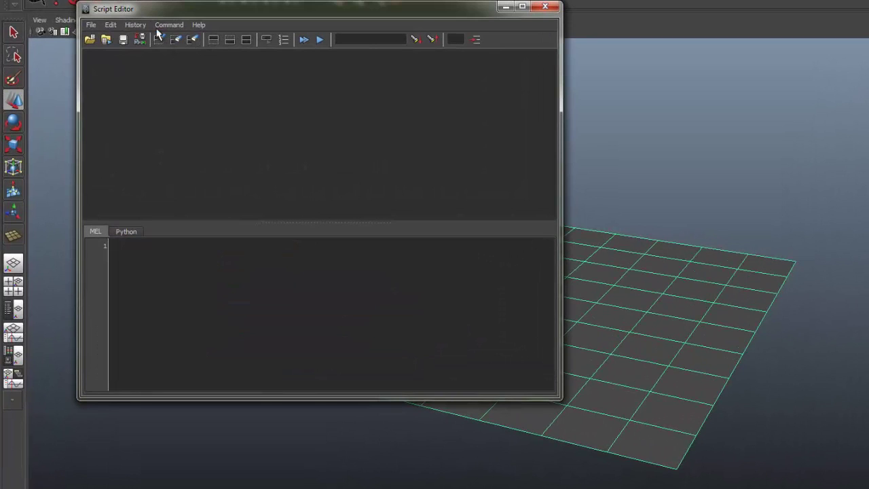
Load rockGen.mel from the 2013.5-x64 scripts folder into the Script Editor.
left_click_drag(144, 11, 317, 97)
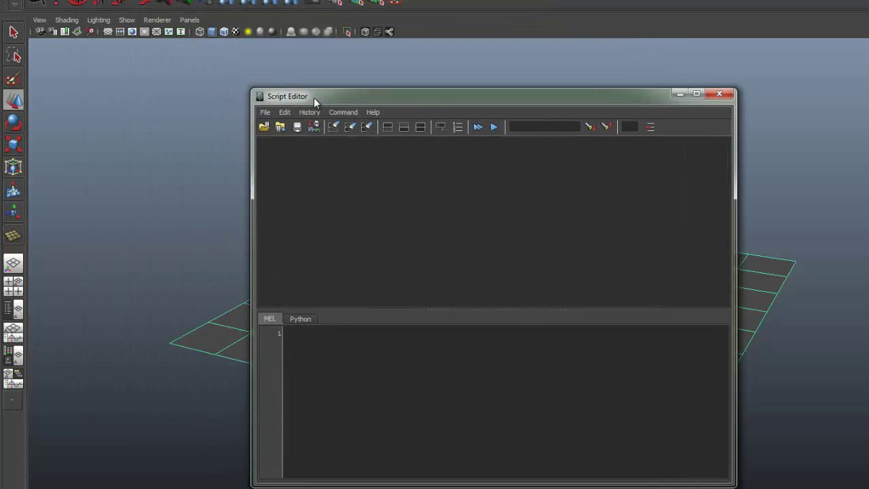
left_click(266, 112)
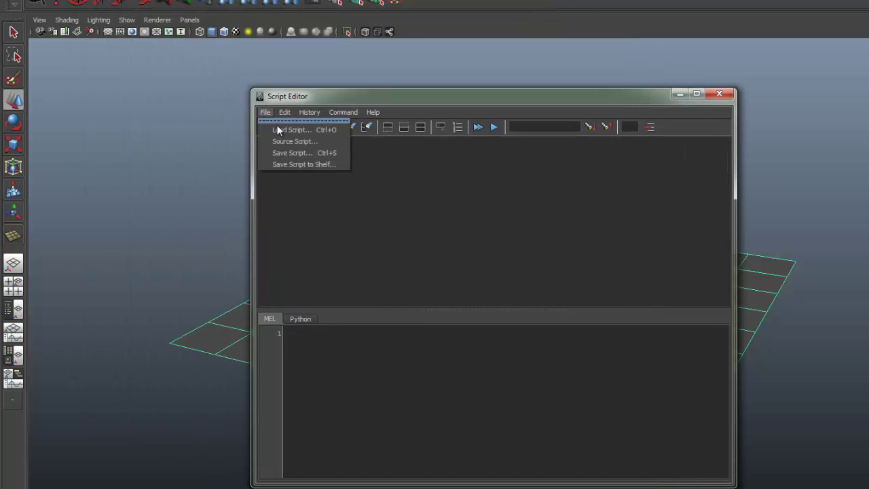
left_click(279, 129)
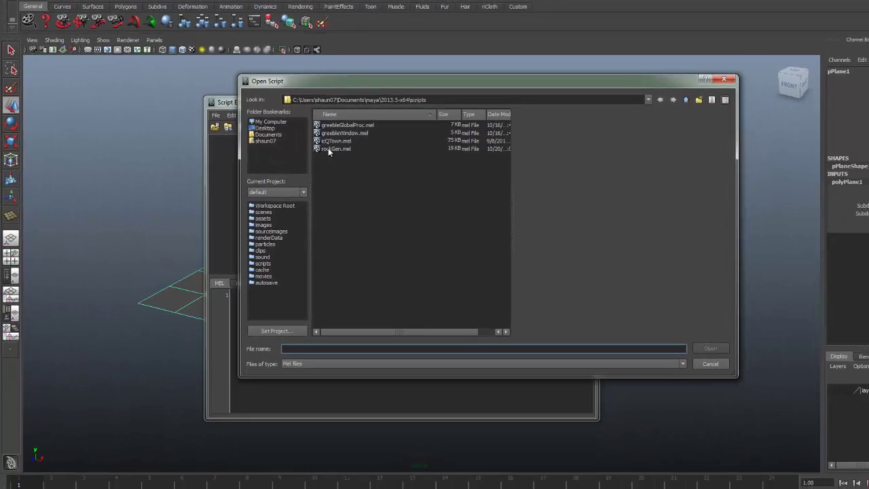
double_click(408, 153)
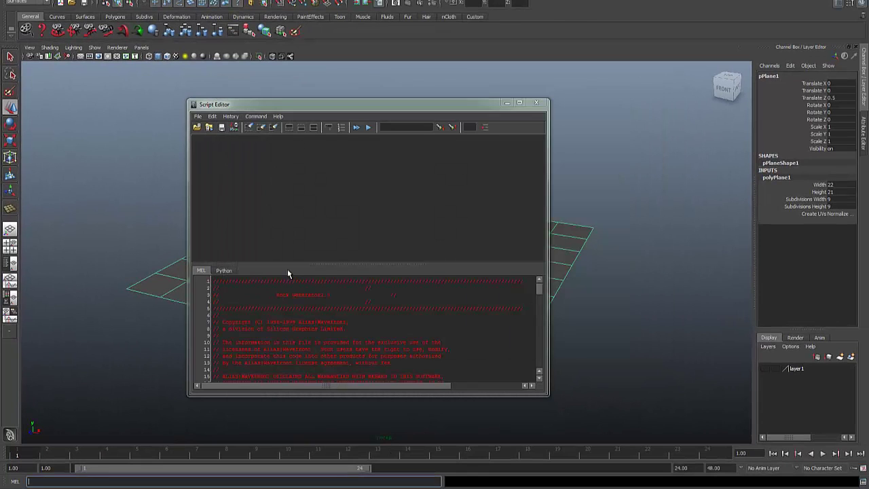
Enlarge the script input area and execute the entire Rock Generator script.
left_click_drag(329, 265, 328, 196)
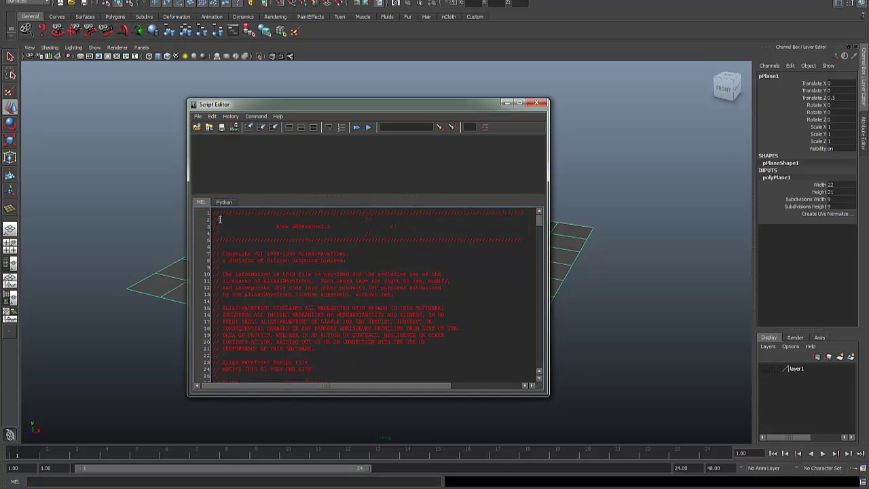
key("ctrl+a")
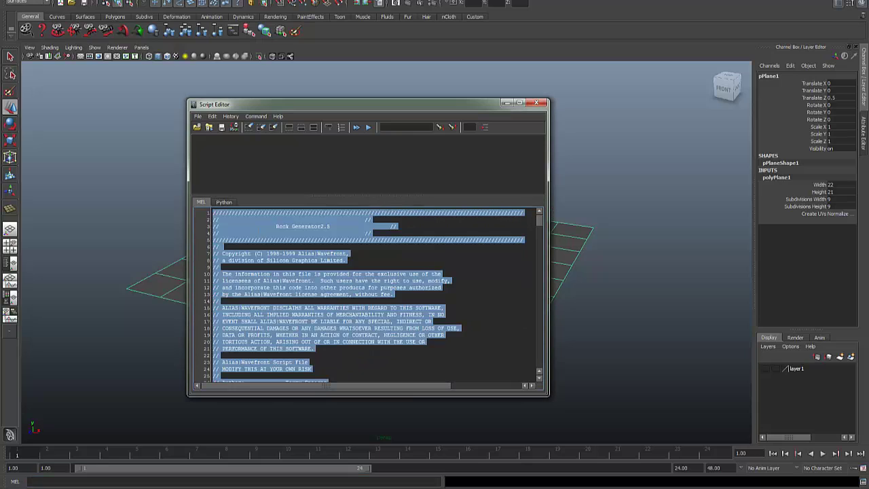
left_click(369, 128)
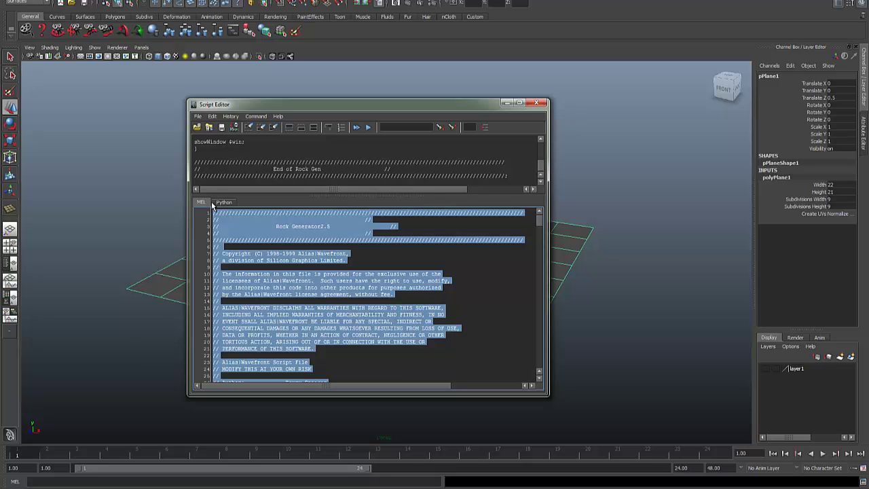
Launch the Rock Generator with the rockGen MEL command and close the Script Editor.
left_click(57, 481)
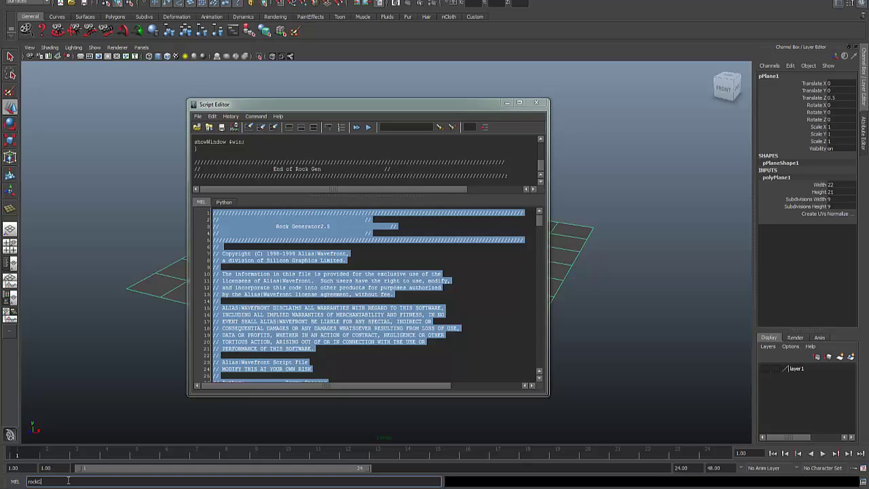
key("Return")
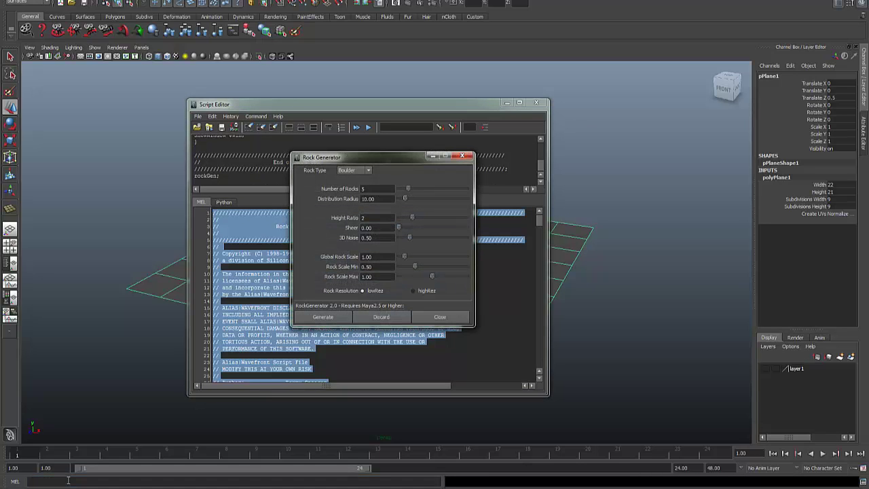
left_click(538, 104)
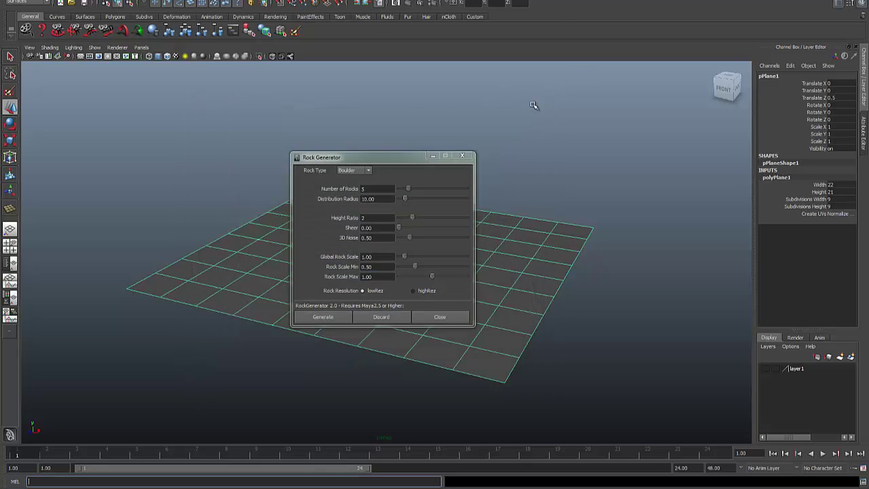
Generate 8 boulders with a distribution radius of 22.82, and close the Rock Generator.
left_click_drag(407, 190, 416, 192)
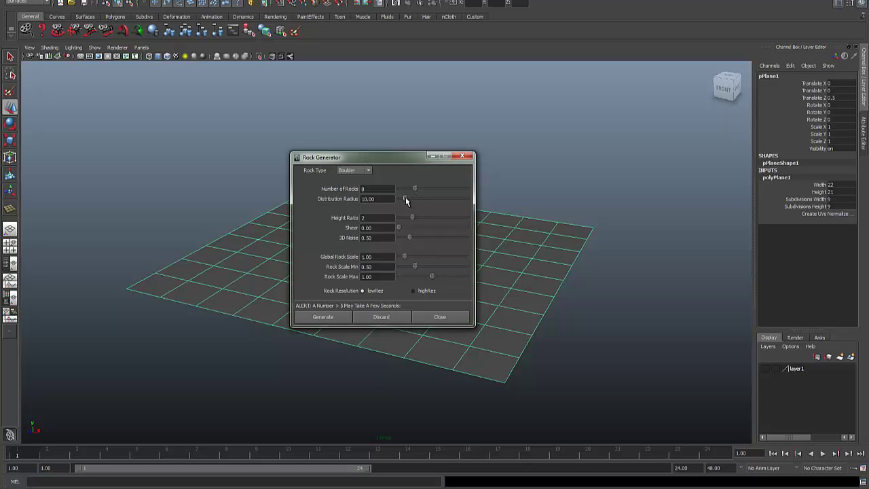
left_click_drag(405, 200, 415, 200)
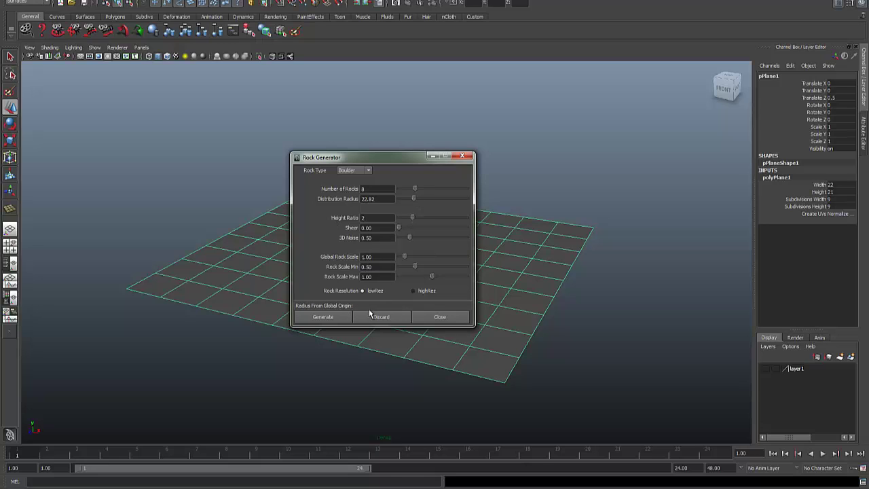
left_click(335, 317)
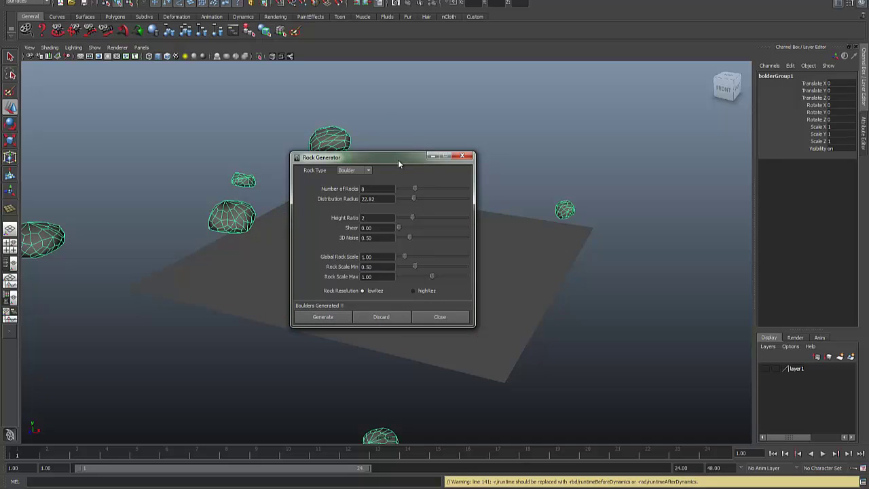
left_click_drag(400, 158, 493, 132)
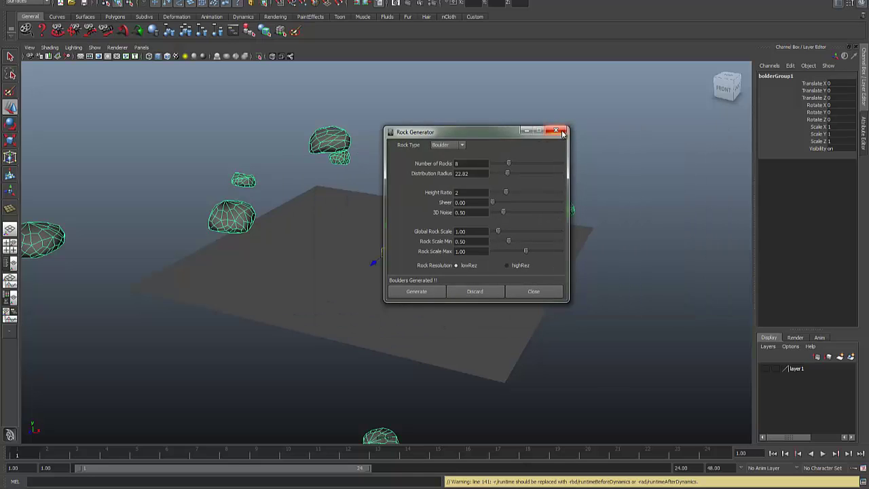
left_click(557, 130)
left_click_drag(457, 174, 401, 182, "alt")
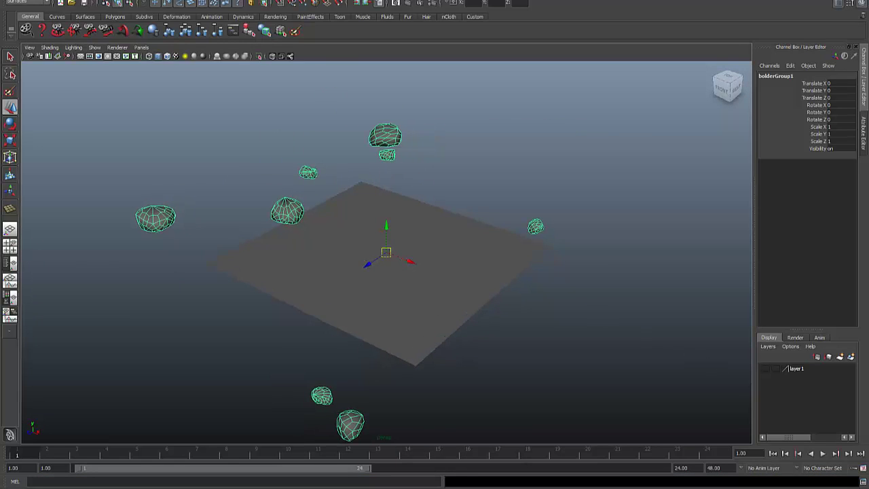
Clear the Script Editor's history and input, and check which MEL scripts are in the 2013.5-x64 scripts folder without loading any.
left_click(862, 482)
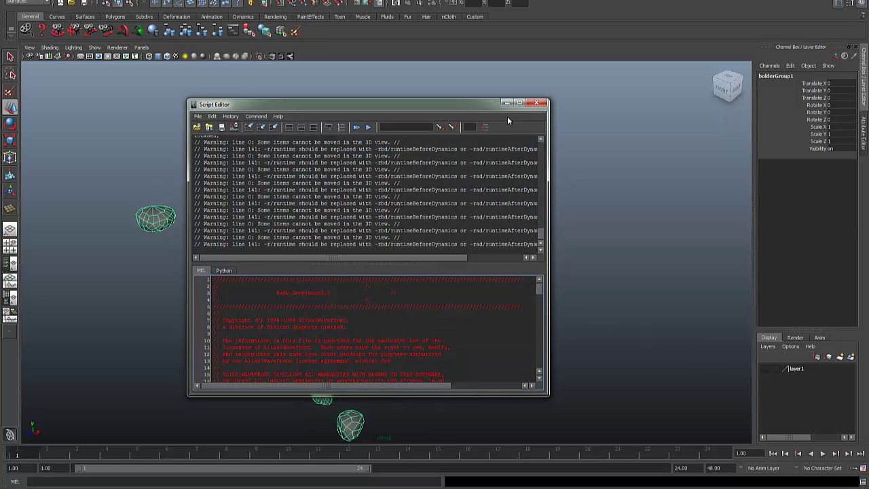
left_click(273, 127)
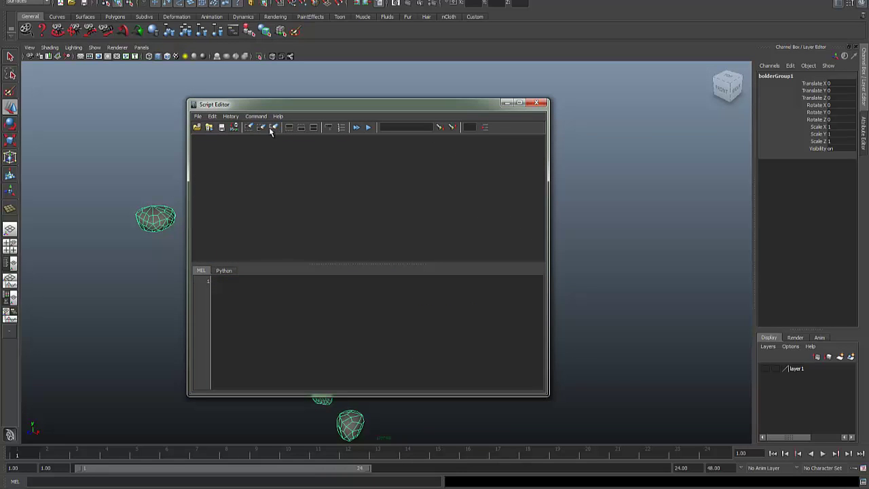
left_click(199, 116)
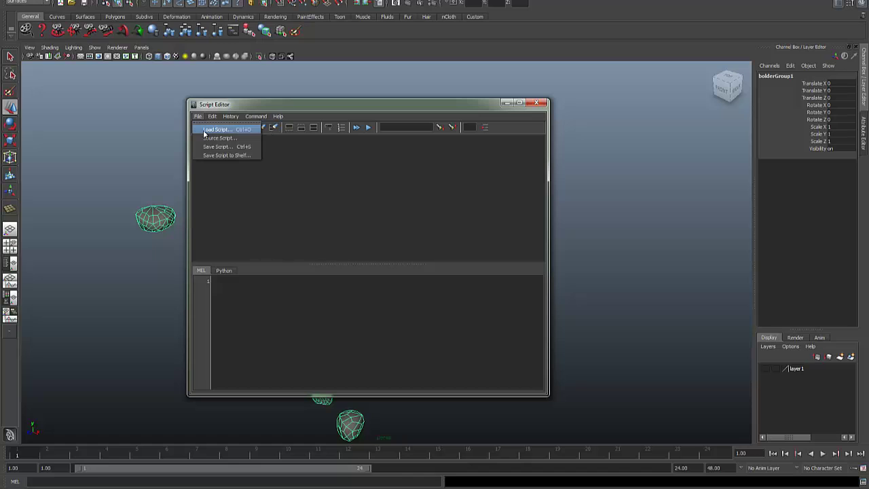
left_click(204, 130)
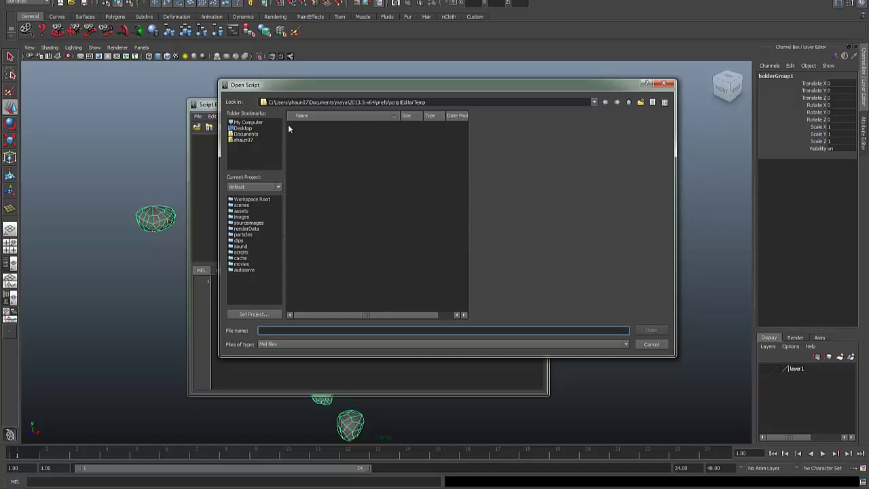
left_click(629, 102)
left_click(629, 102)
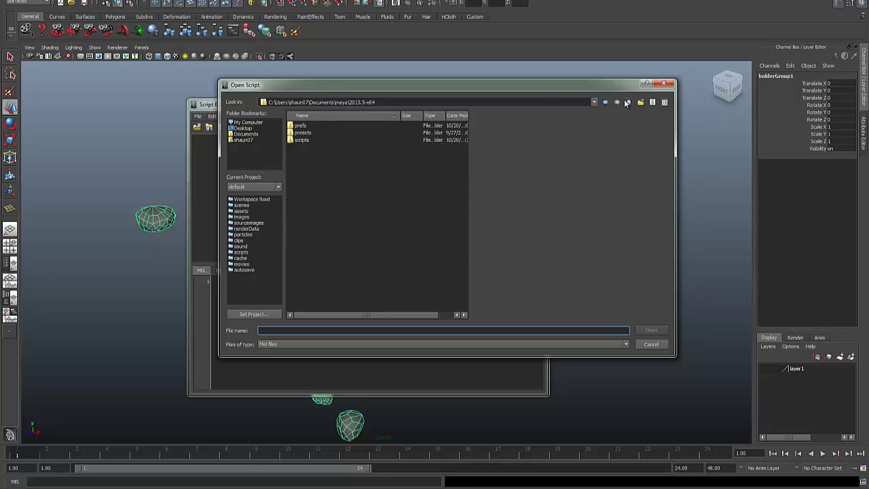
double_click(299, 140)
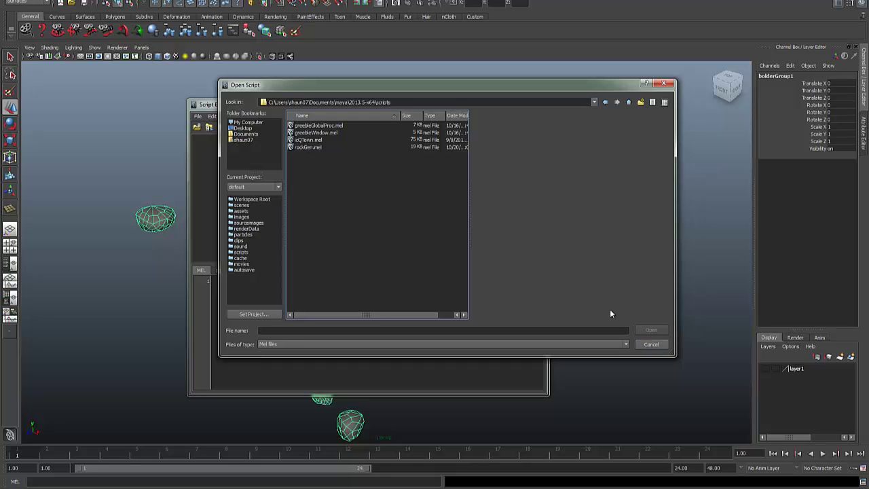
left_click(651, 345)
Launch QTown with the icQTown MEL command, close the Script Editor and move the QTown window clear of the plane.
left_click(204, 482)
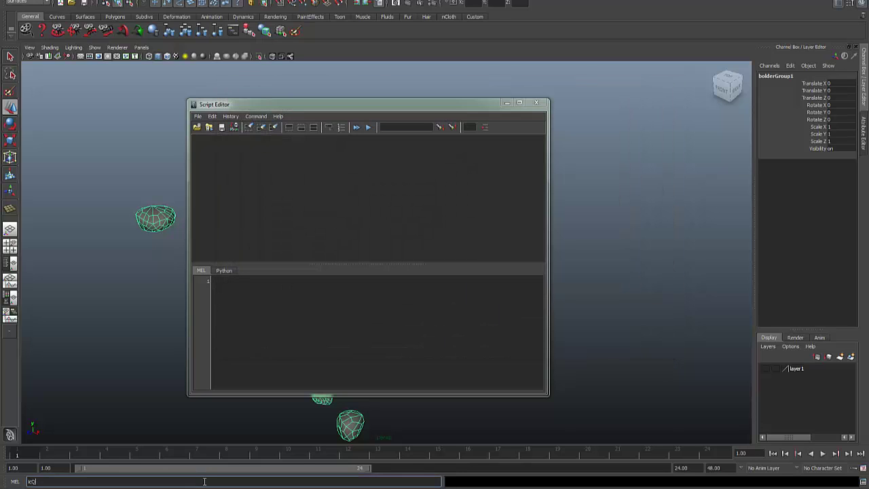
type("icQTown")
key("Return")
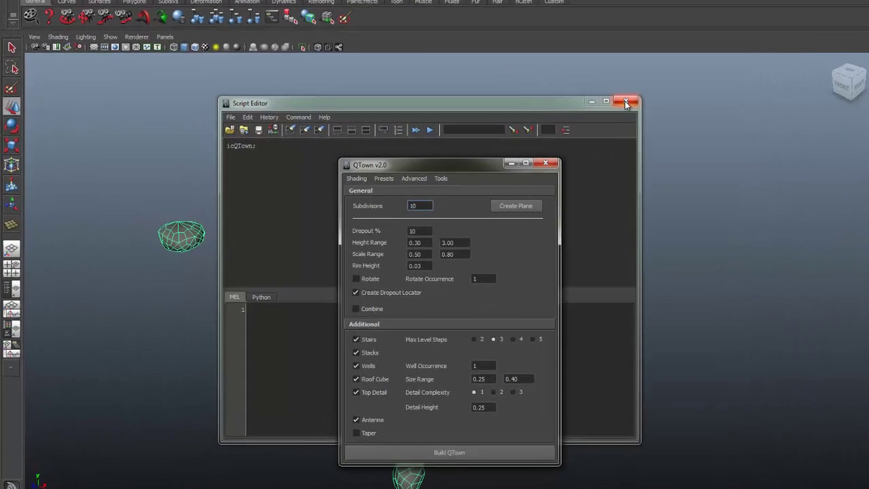
left_click(626, 103)
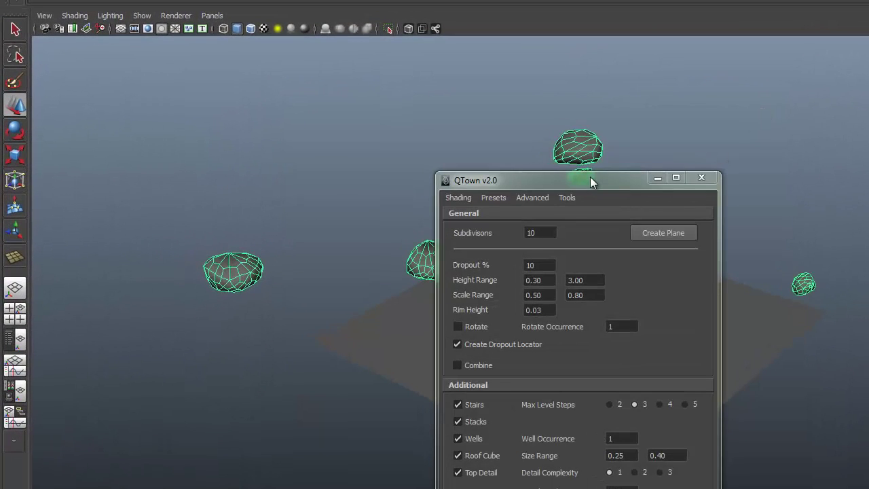
left_click_drag(418, 162, 207, 67)
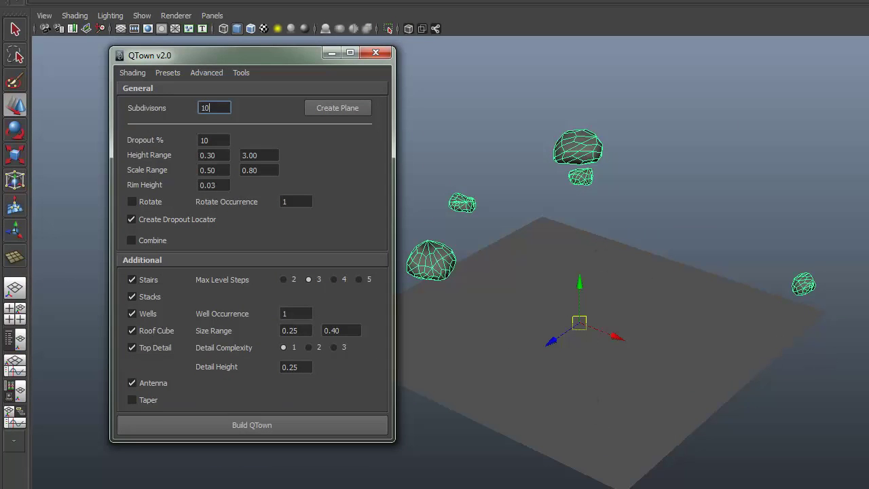
Switch to the scripts folder in Windows Explorer, open the Read Me file and enlarge its window.
key("alt+Tab")
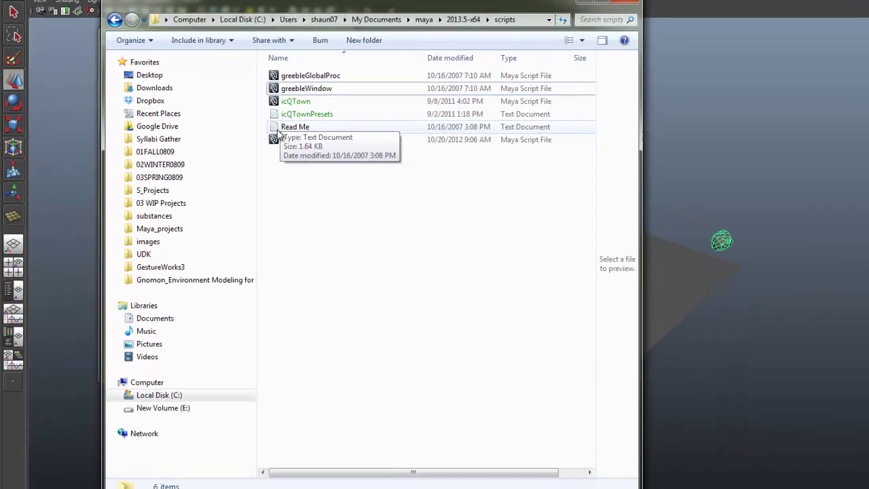
double_click(279, 131)
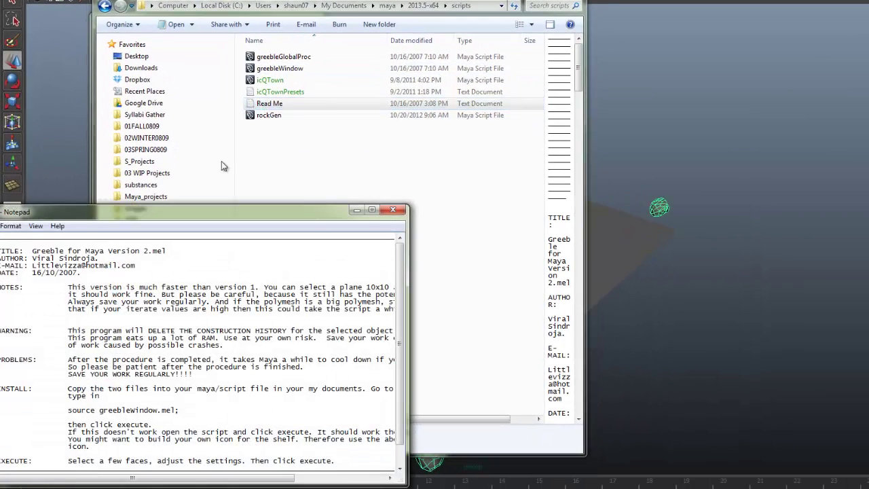
left_click_drag(115, 211, 512, 7)
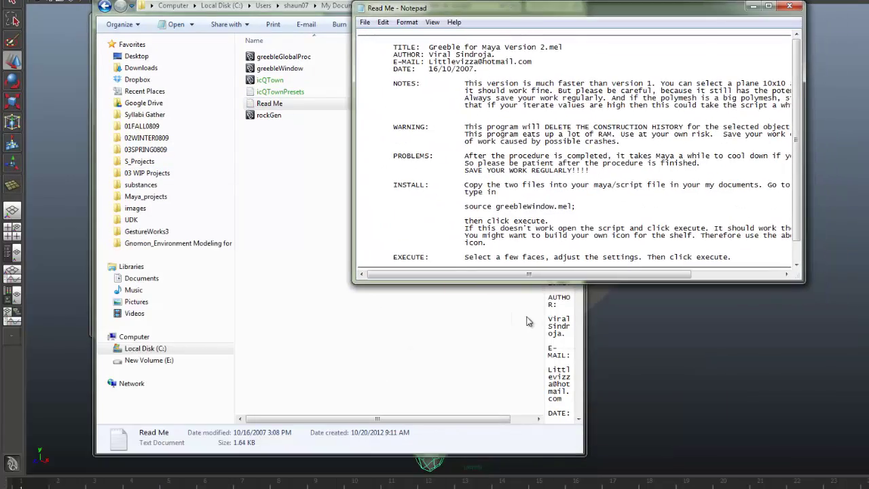
left_click_drag(543, 281, 543, 414)
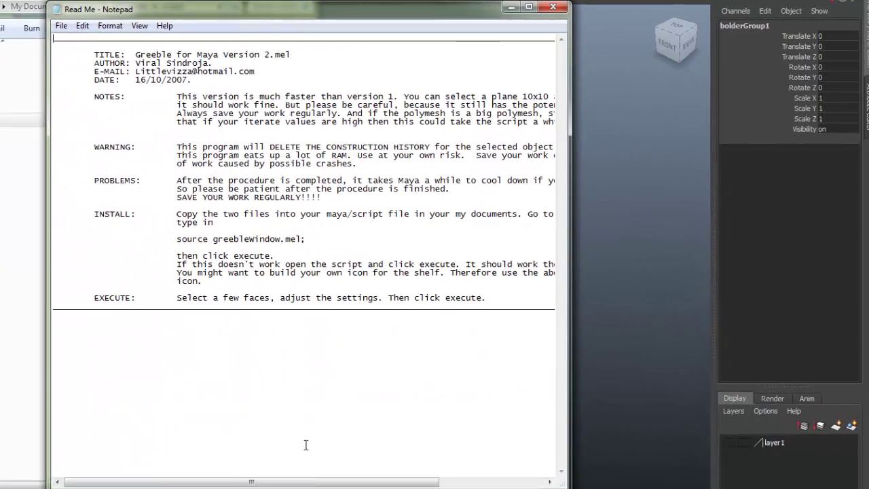
Examine the Read Me's INSTALL instructions and the source greebleWindow.mel; command, widening the window to show the full lines.
left_click_drag(175, 213, 503, 287)
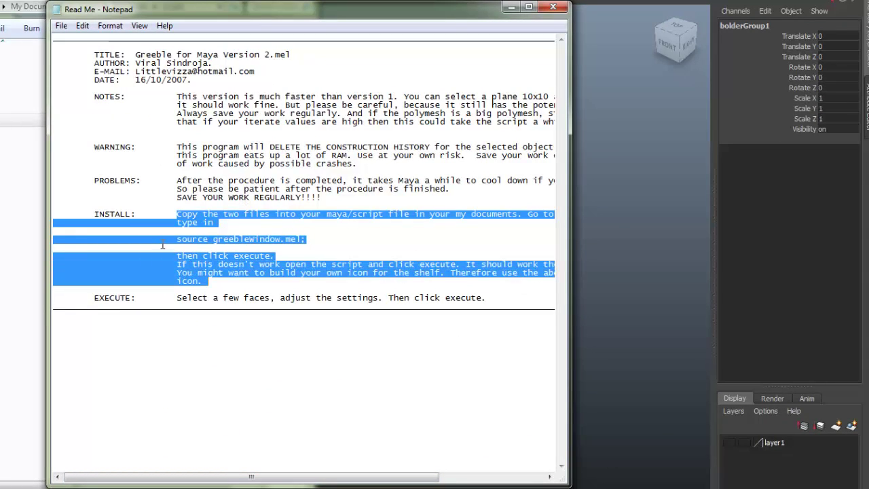
left_click_drag(176, 239, 316, 243)
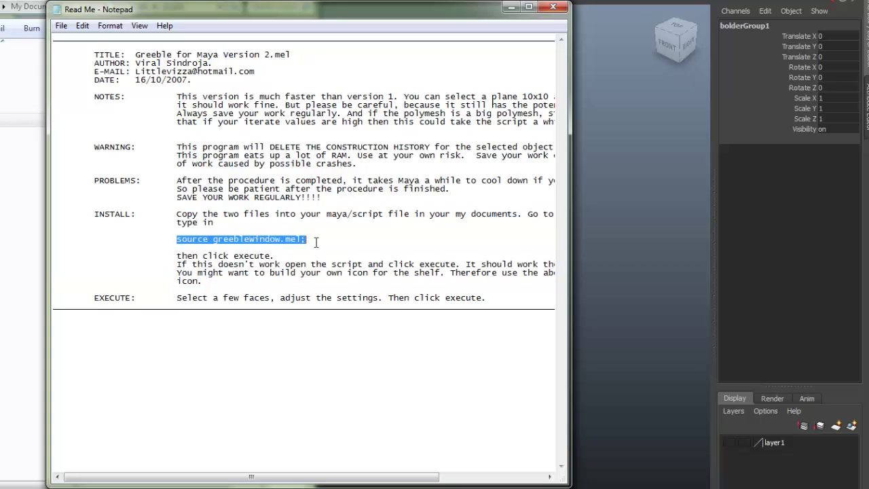
left_click(311, 241)
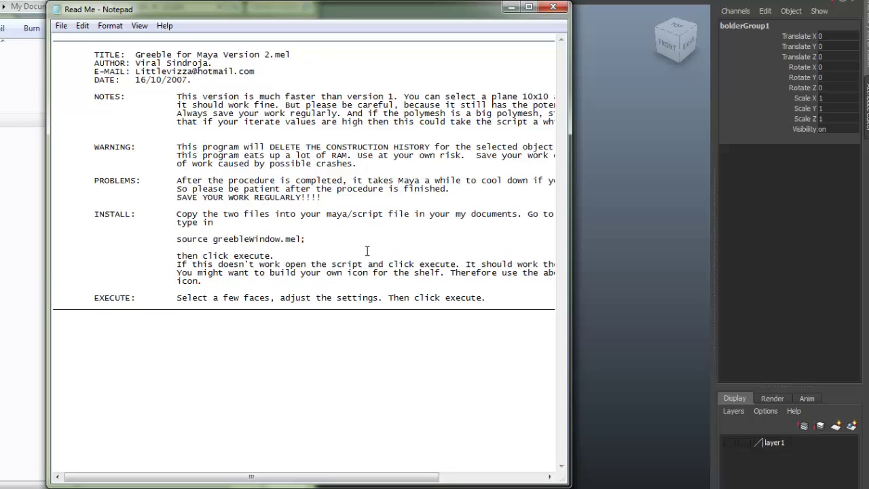
left_click_drag(573, 260, 773, 263)
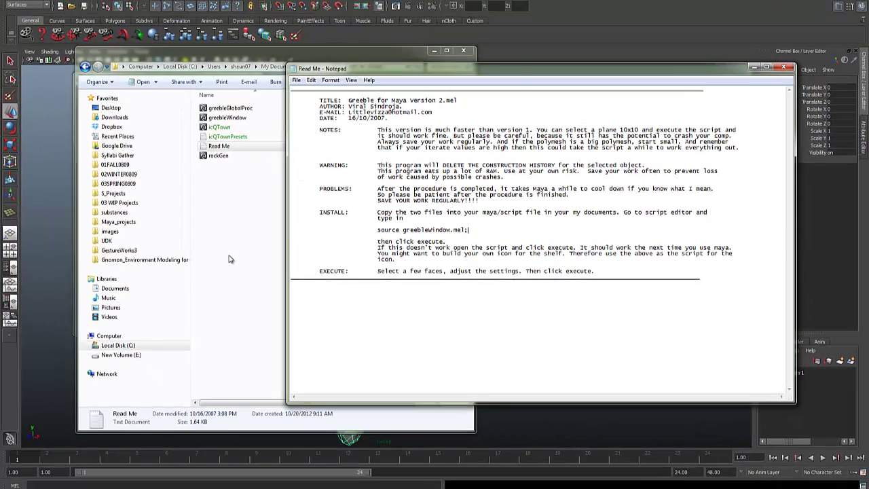
Minimize the scripts folder window and move the Read Me out of the way to uncover the Maya scene.
left_click(224, 64)
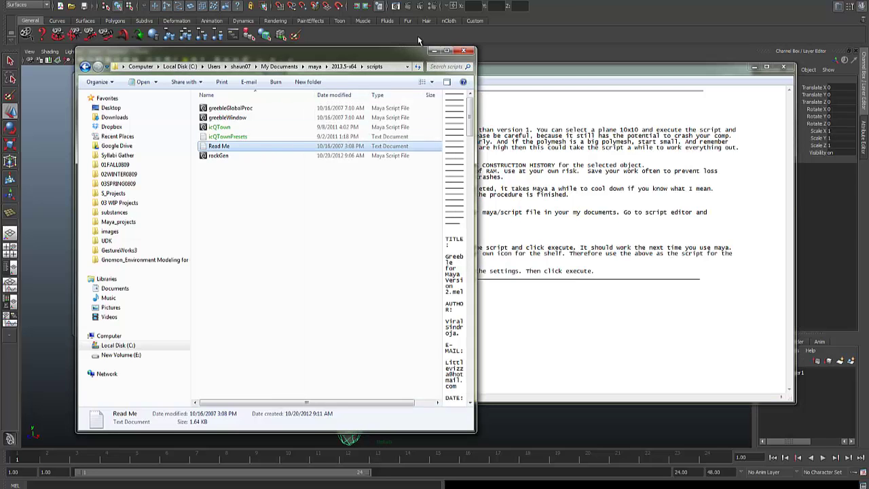
left_click(436, 51)
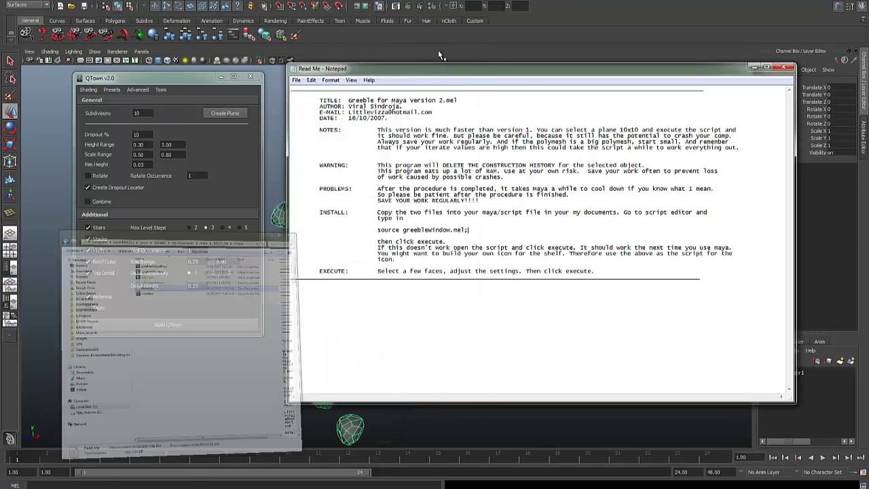
left_click_drag(363, 74, 625, 413)
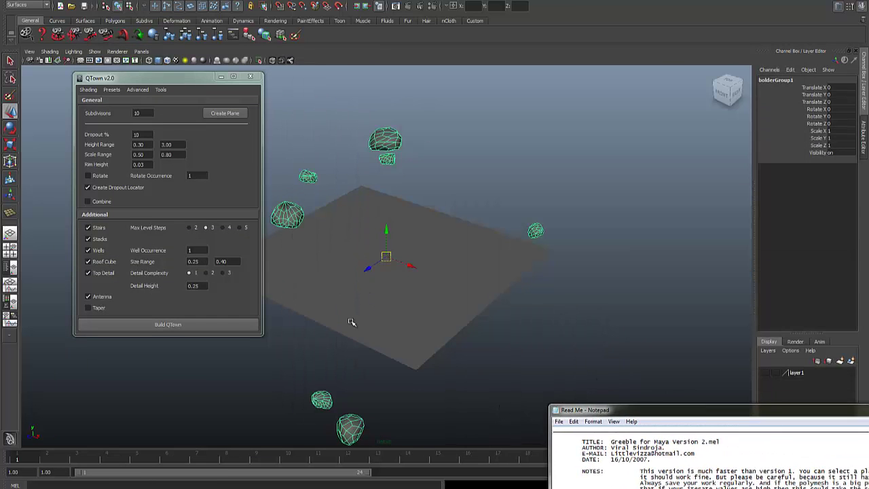
Select the plane's central face, grow the face selection outward, and build a QTown city on the selected faces.
left_click(374, 299)
right_click_drag(388, 275, 391, 294)
left_click(381, 259)
key("shift+period")
key("shift+period")
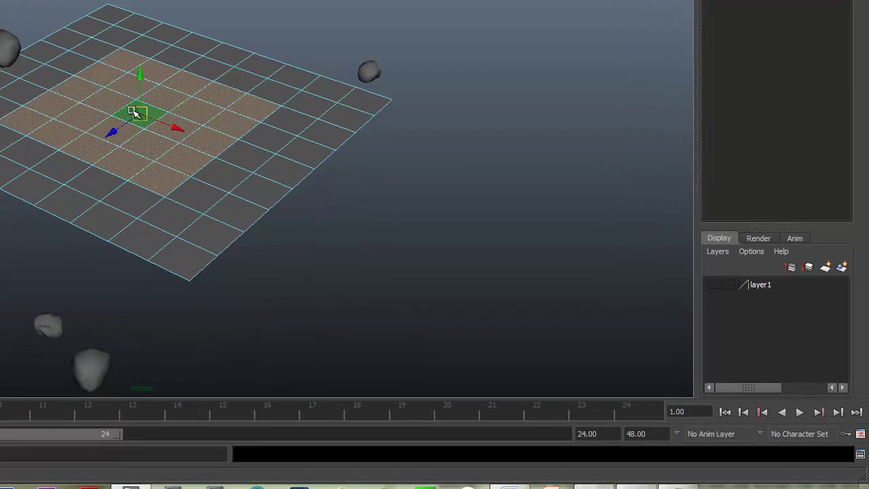
key("shift+period")
key("shift+period")
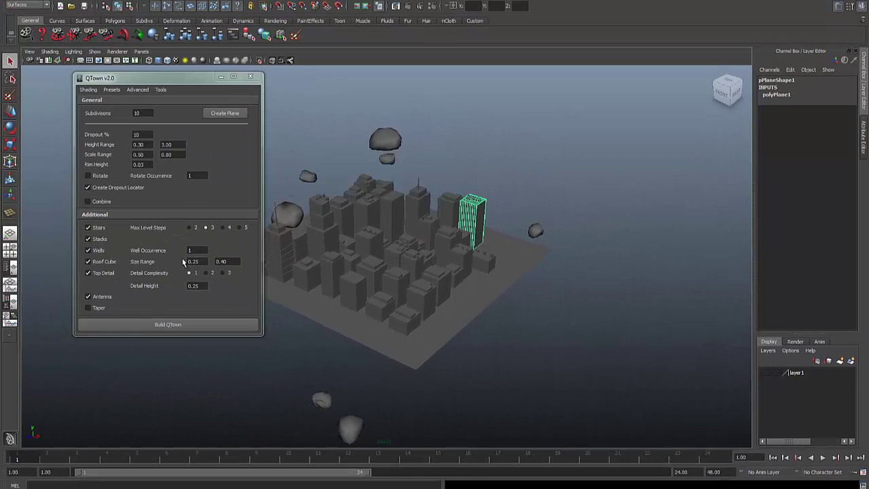
left_click_drag(379, 244, 432, 233, "alt")
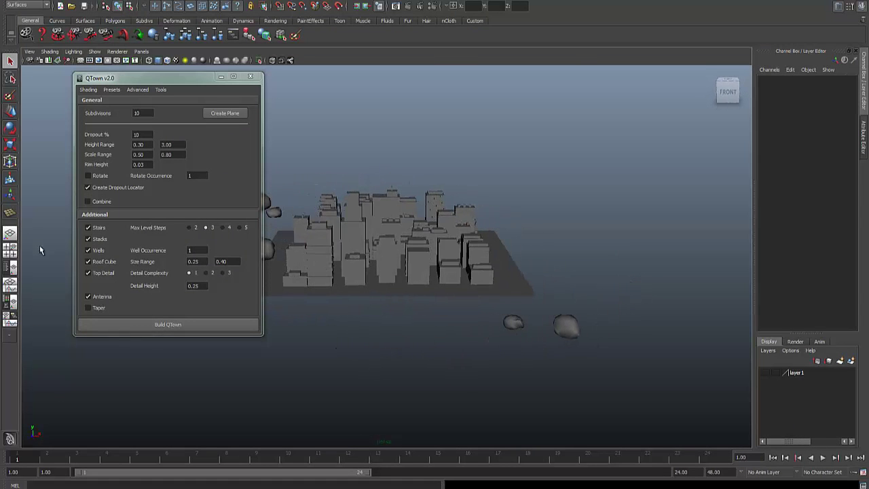
Delete bolderGroup1, building_grp and qTown_filler_grp using the Outliner, and close the QTown window.
left_click(9, 268)
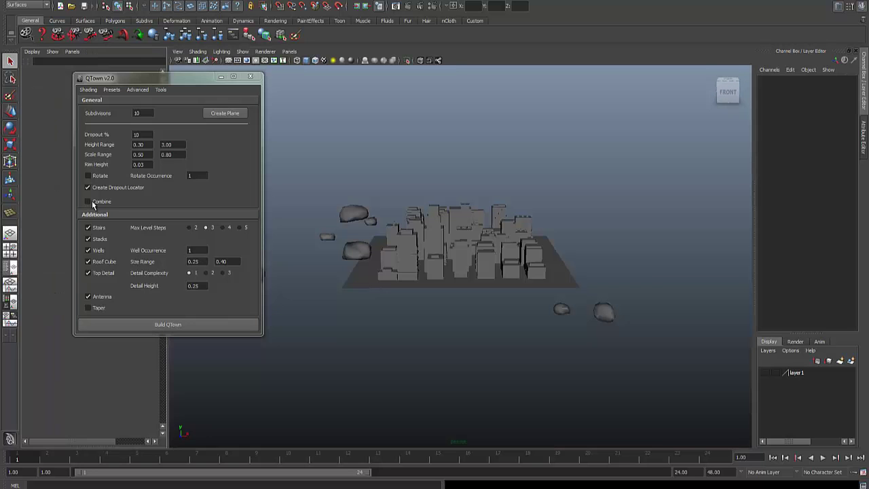
left_click_drag(144, 78, 250, 130)
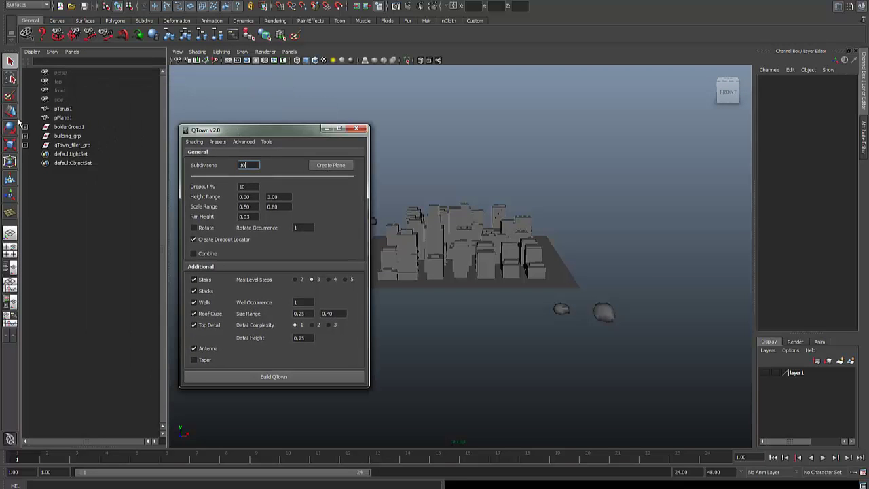
left_click(65, 127)
left_click(66, 146, "shift")
key("Delete")
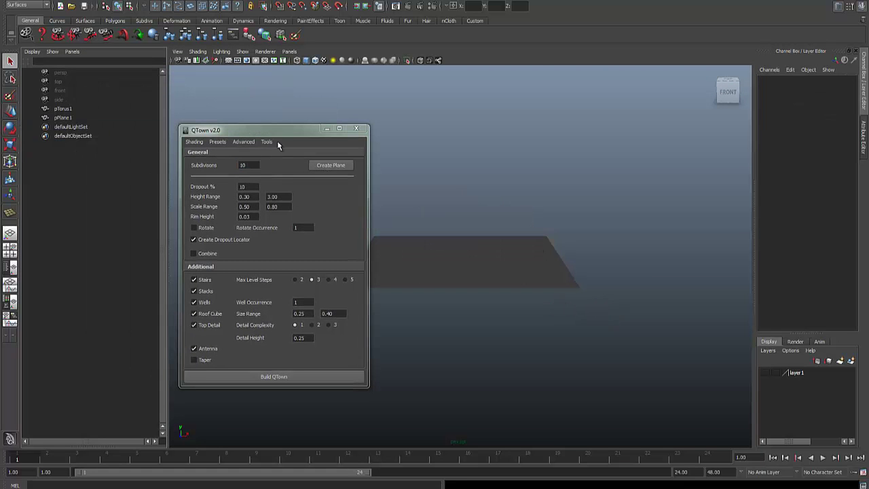
left_click(356, 129)
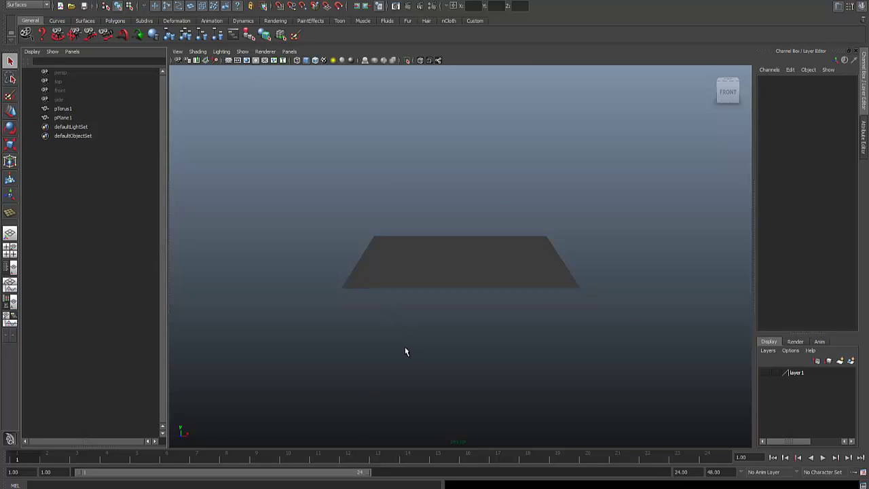
Open the Script Editor and start loading a script, browsing to the scripts folder inside maya\2013.5-x64.
mouse_move(425, 305)
left_mouse_down("alt")
mouse_move(483, 303)
mouse_move(428, 291)
left_mouse_up("alt")
left_click(863, 484)
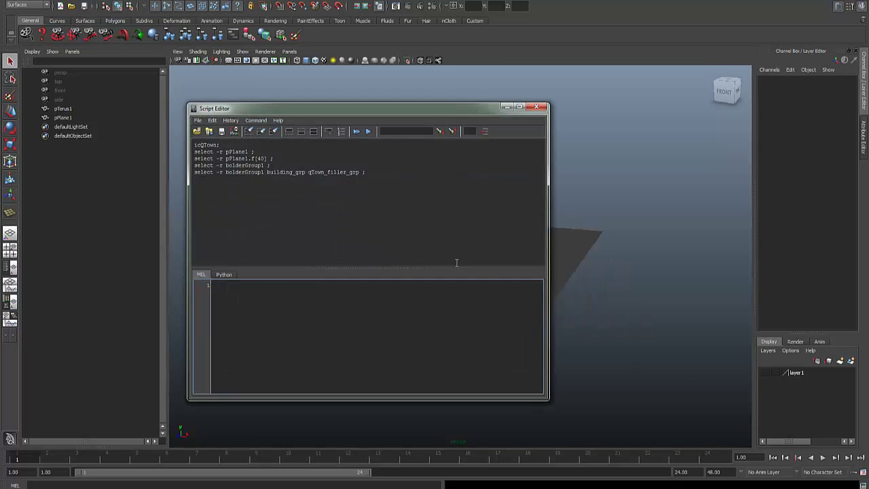
left_click(213, 120)
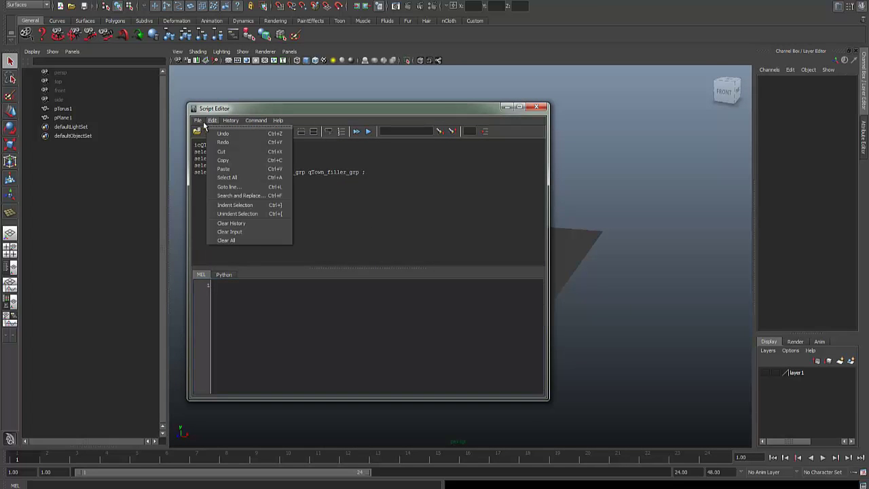
left_click(198, 121)
left_click(206, 136)
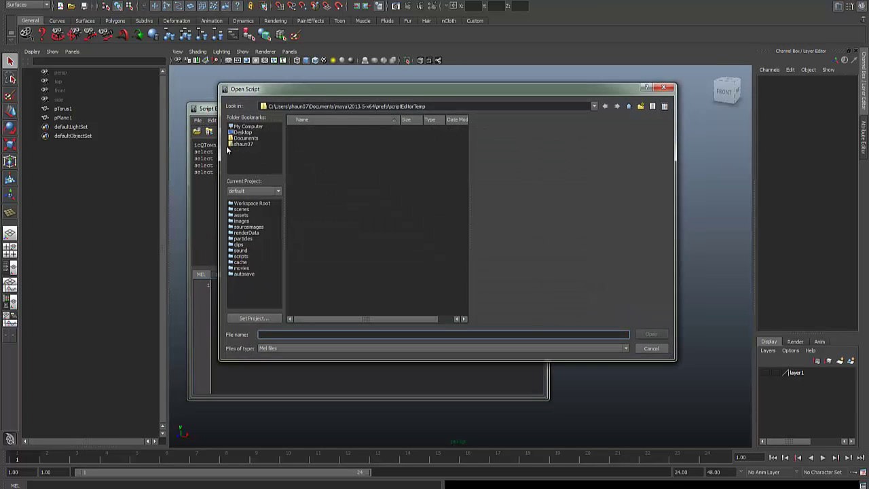
left_click(629, 107)
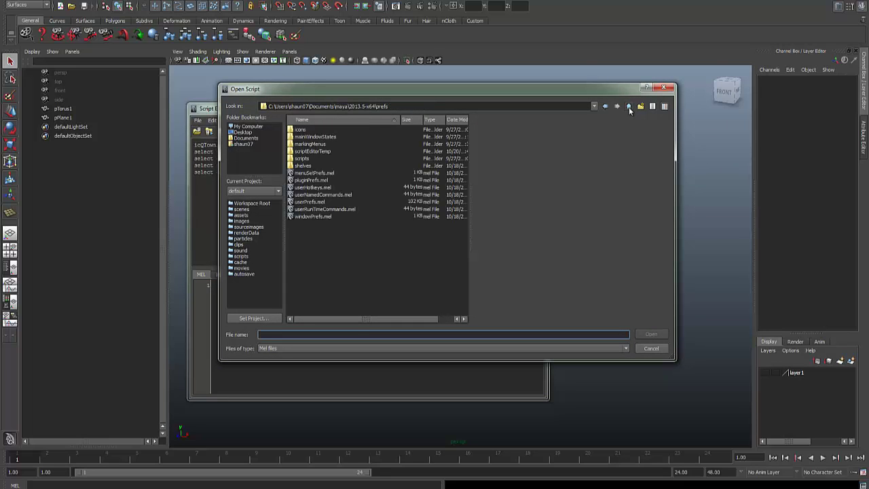
left_click(303, 159)
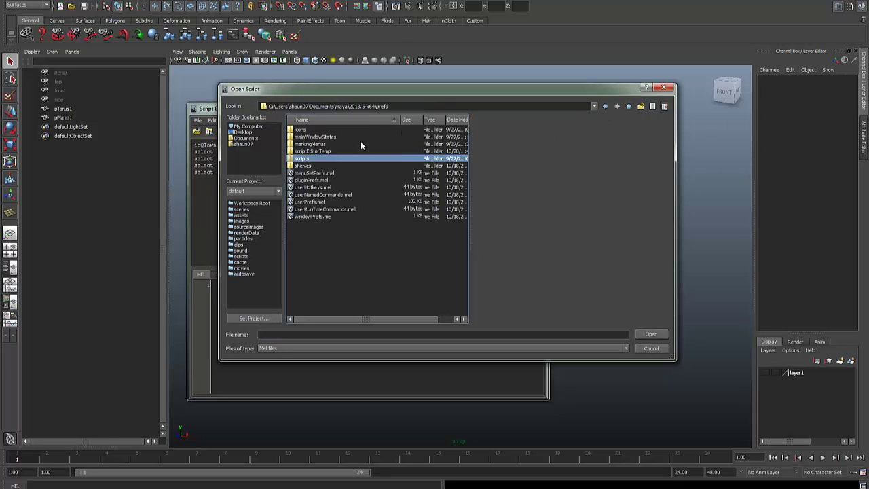
left_click(629, 107)
left_click(302, 144)
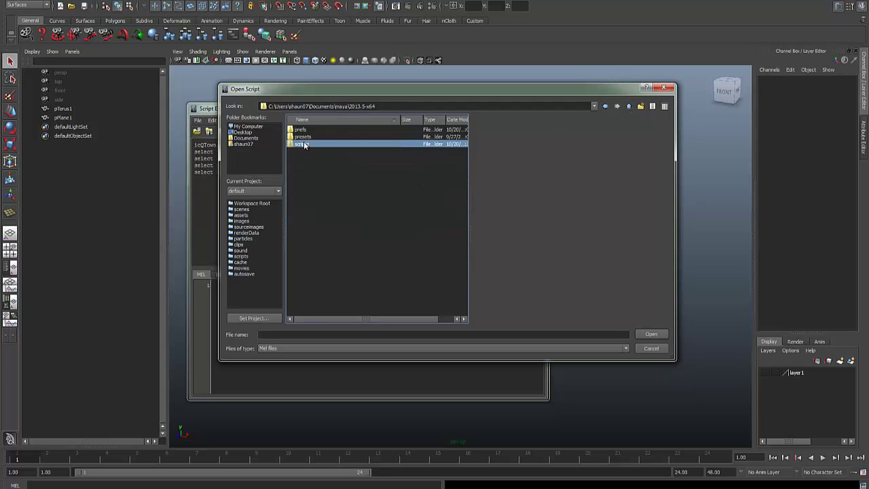
double_click(304, 144)
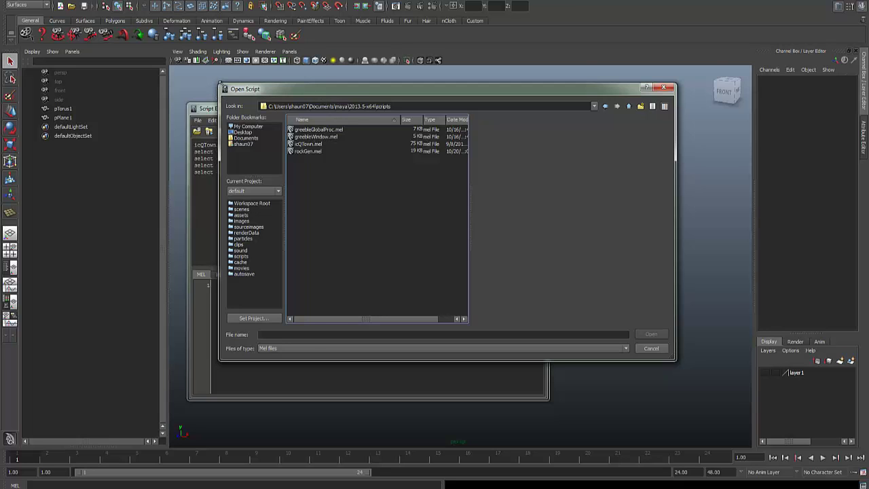
Load greebleGlobalProc.mel into the Script Editor and execute its entire contents.
left_click_drag(219, 92, 335, 102)
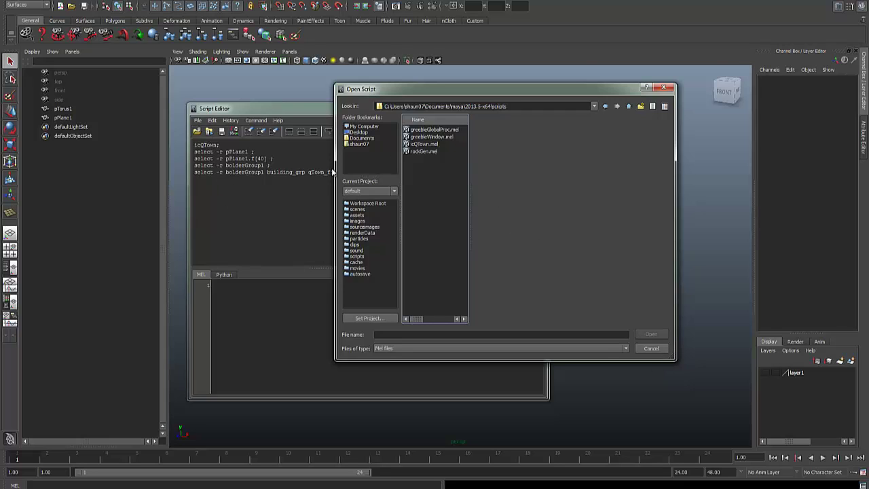
left_click(426, 137)
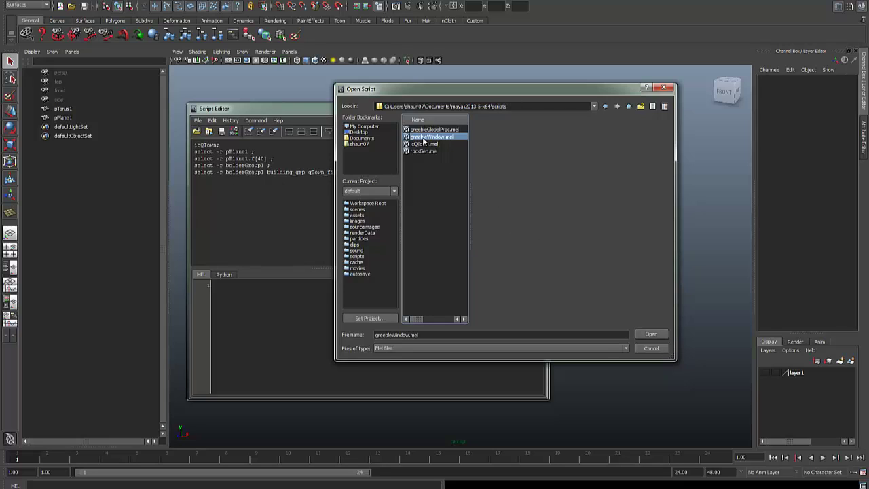
left_click(410, 130)
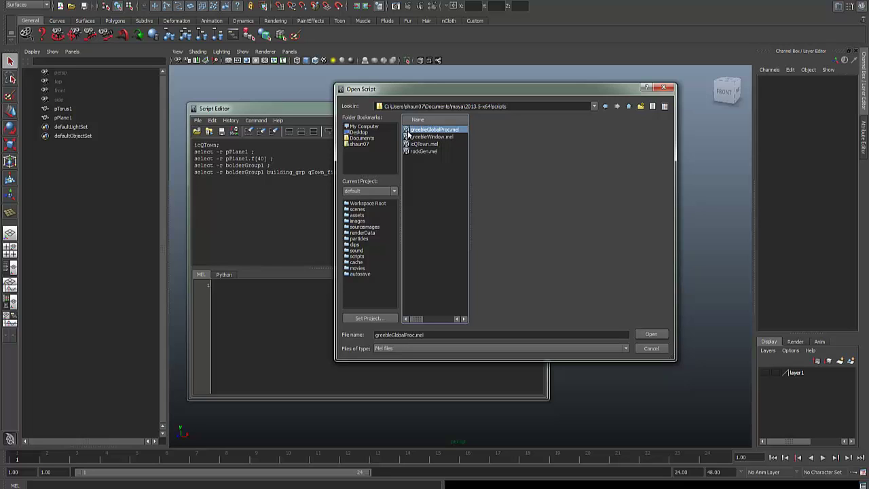
double_click(410, 130)
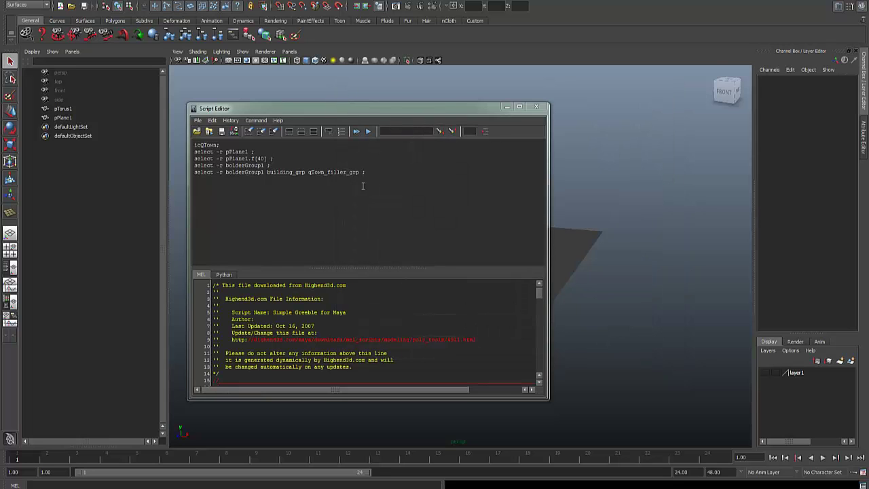
key("ctrl+a")
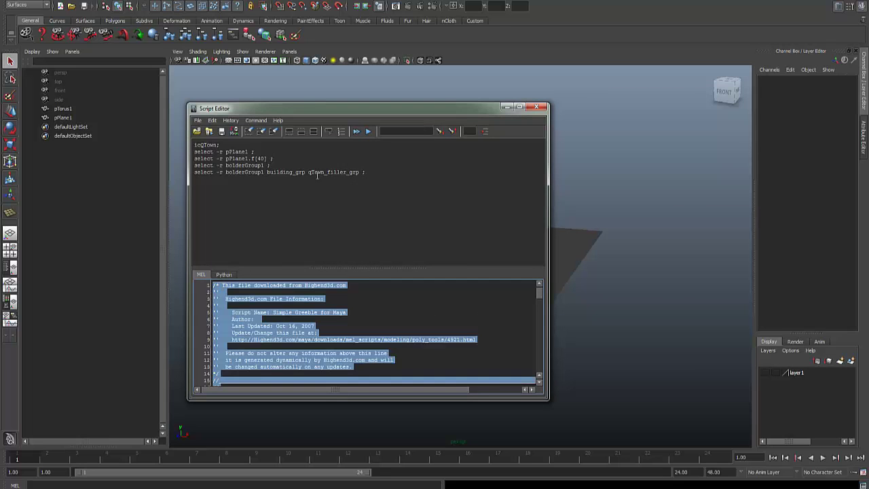
left_click(360, 132)
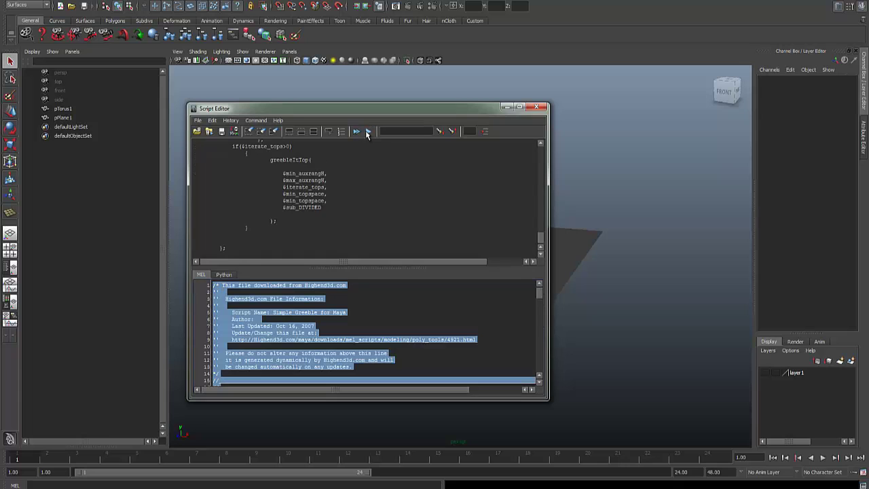
Source greebleWindow.mel from the scripts folder to launch the Simple Greeble window, and close the Script Editor.
left_click(212, 121)
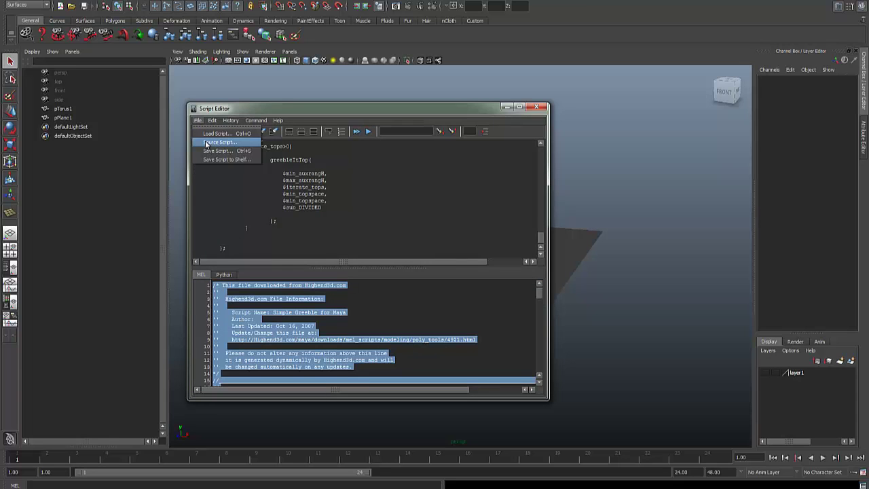
left_click(205, 140)
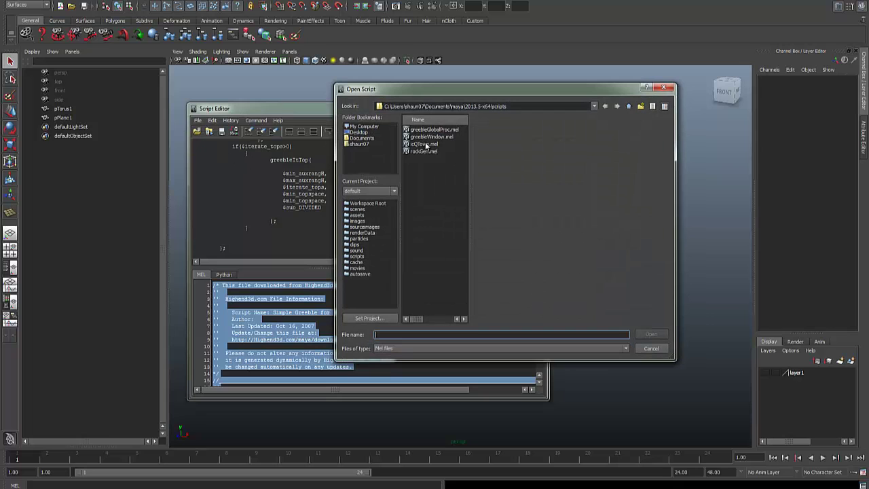
left_click(425, 138)
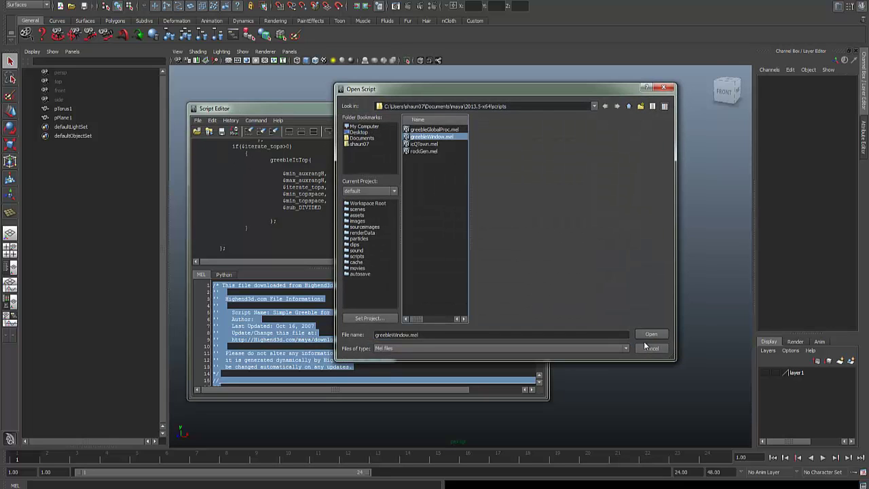
left_click(651, 334)
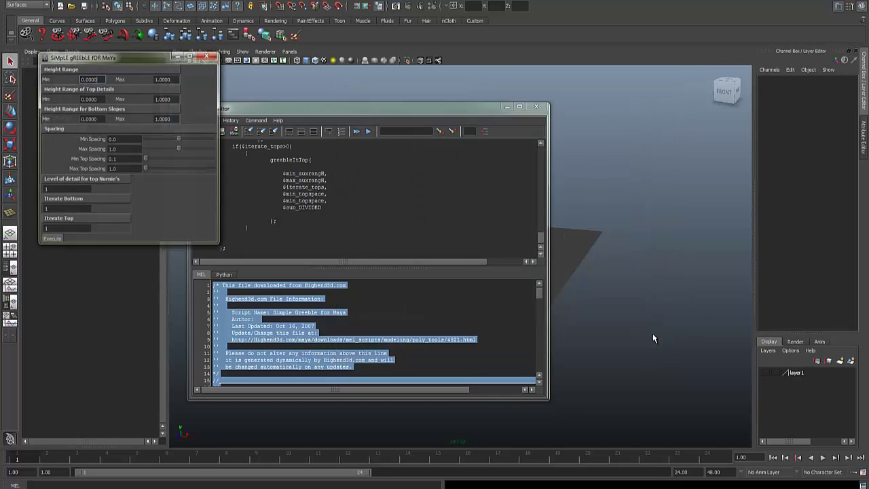
left_click(536, 107)
Select a central face of the plane, grow the face selection outward, and execute Simple Greeble with its default settings.
left_click(381, 260)
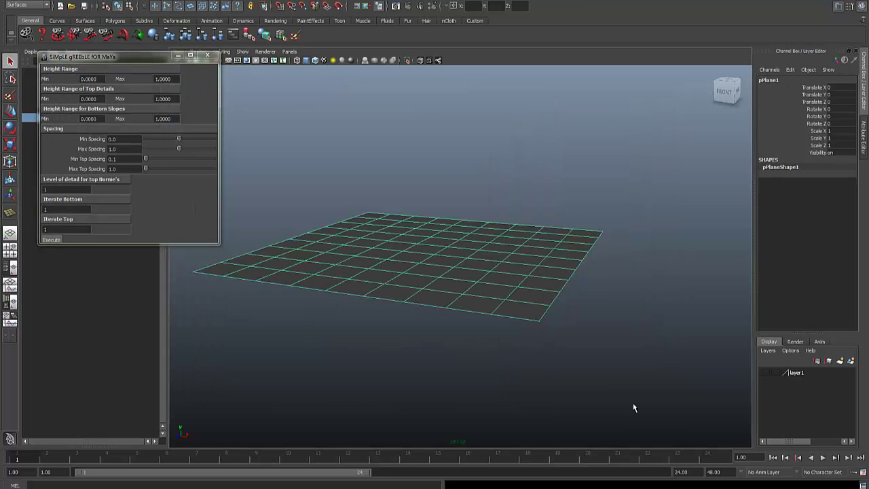
left_click_drag(439, 229, 427, 252, "alt")
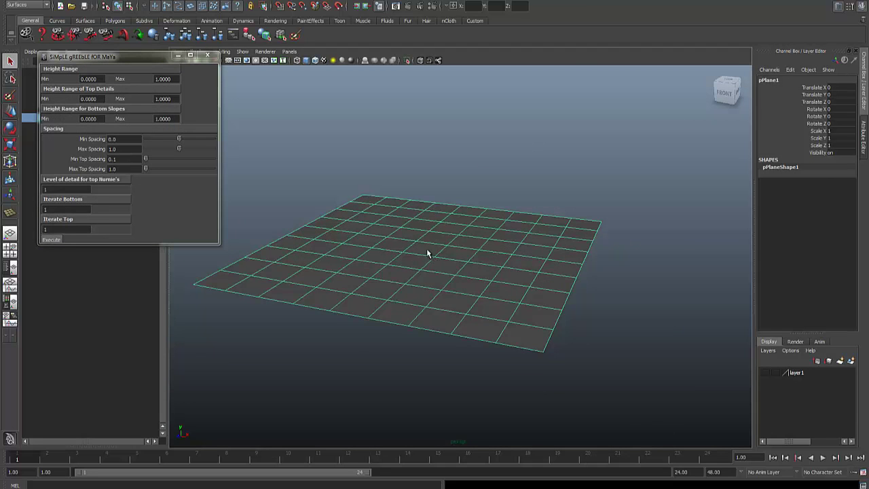
right_click(423, 253)
left_click(424, 272)
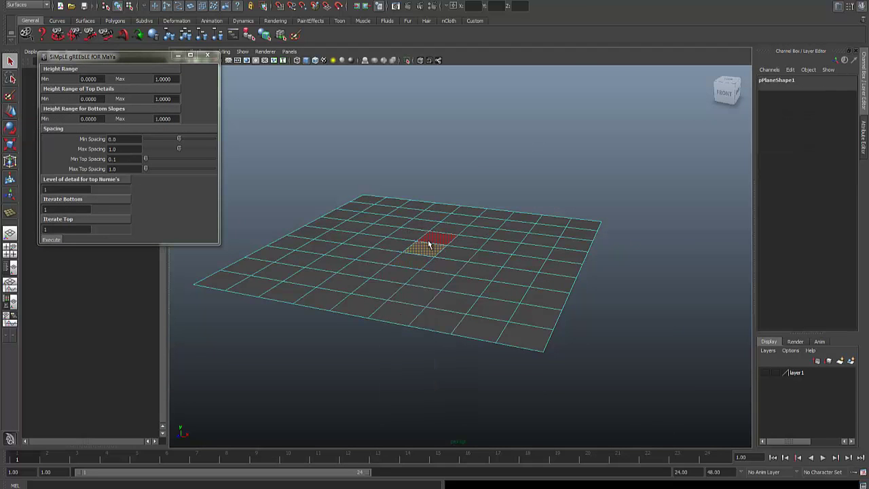
left_click(428, 242)
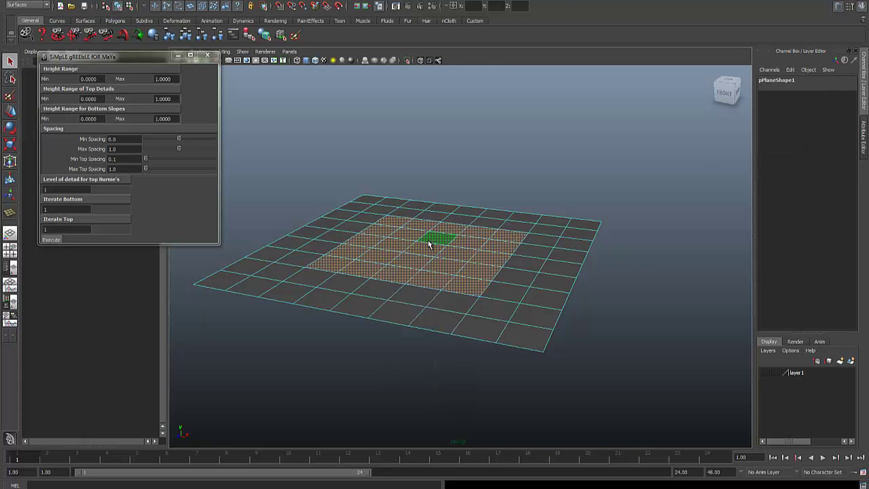
left_click(47, 240)
Examine the greeble geometry on the plane close up, from above and from a low angle.
left_click_drag(404, 197, 365, 201, "alt")
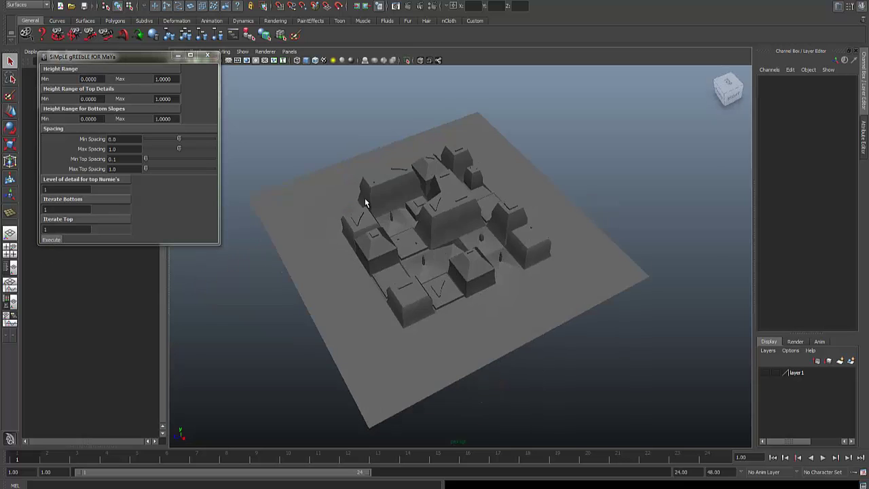
right_click_drag(365, 201, 479, 218, "alt")
left_click_drag(479, 218, 473, 221, "alt")
middle_click_drag(472, 221, 481, 310, "alt")
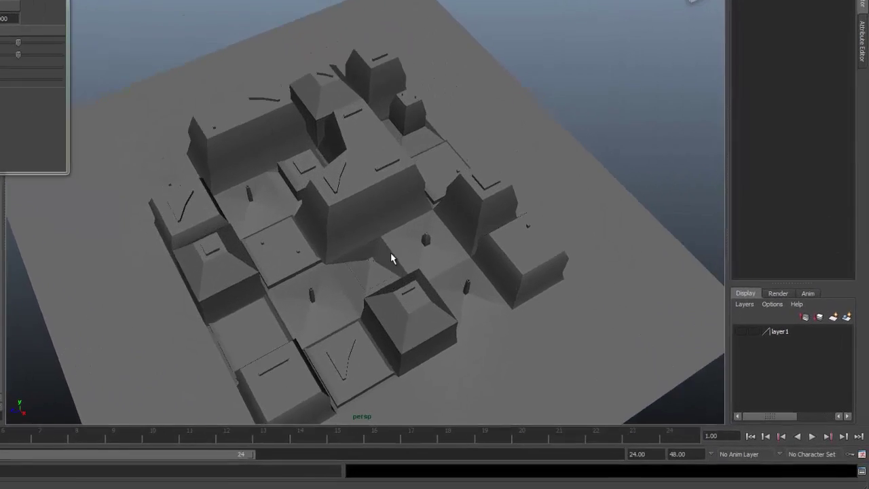
left_click_drag(391, 253, 398, 205, "alt")
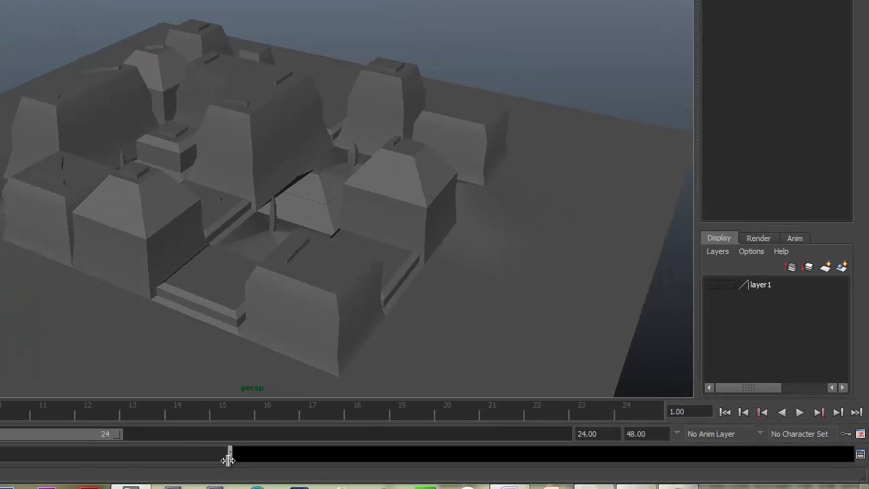
left_click_drag(285, 286, 313, 259, "alt")
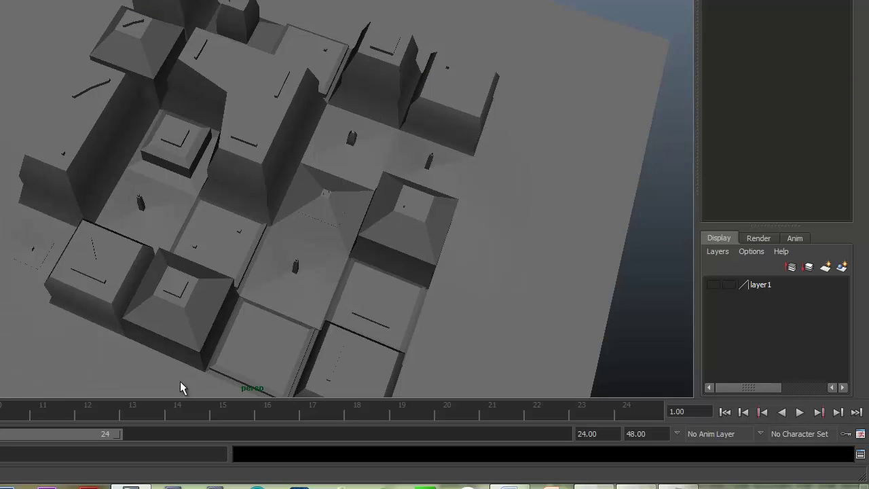